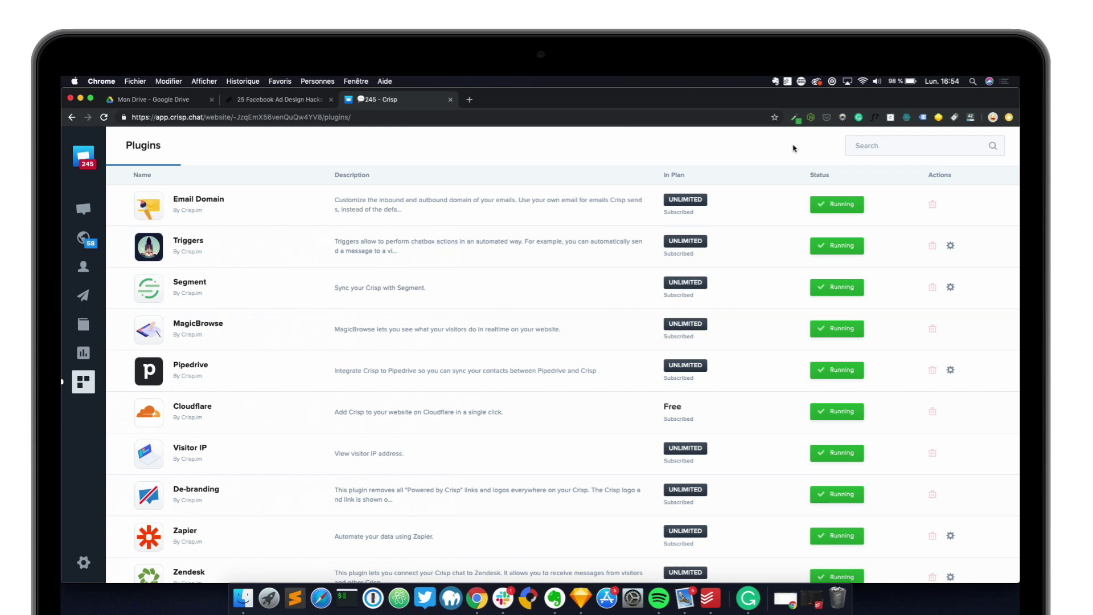
Step: Open the Triggers plugin settings to see its eight active triggers and the disabled ones
click(462, 250)
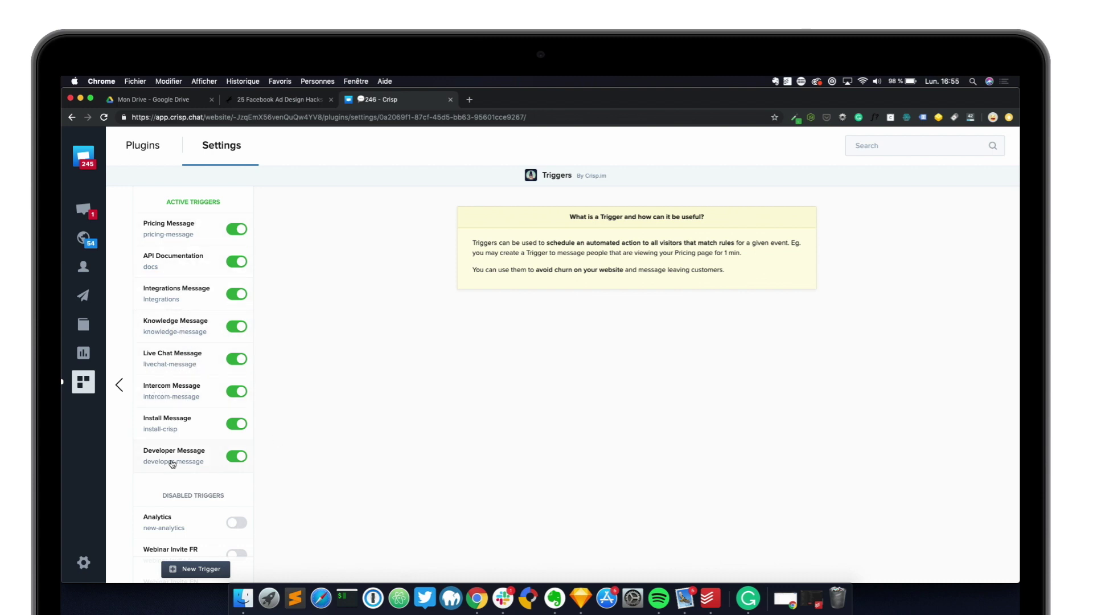
Step: Create New Trigger (1) and scroll down to its Configure Trigger Events section
click(202, 567)
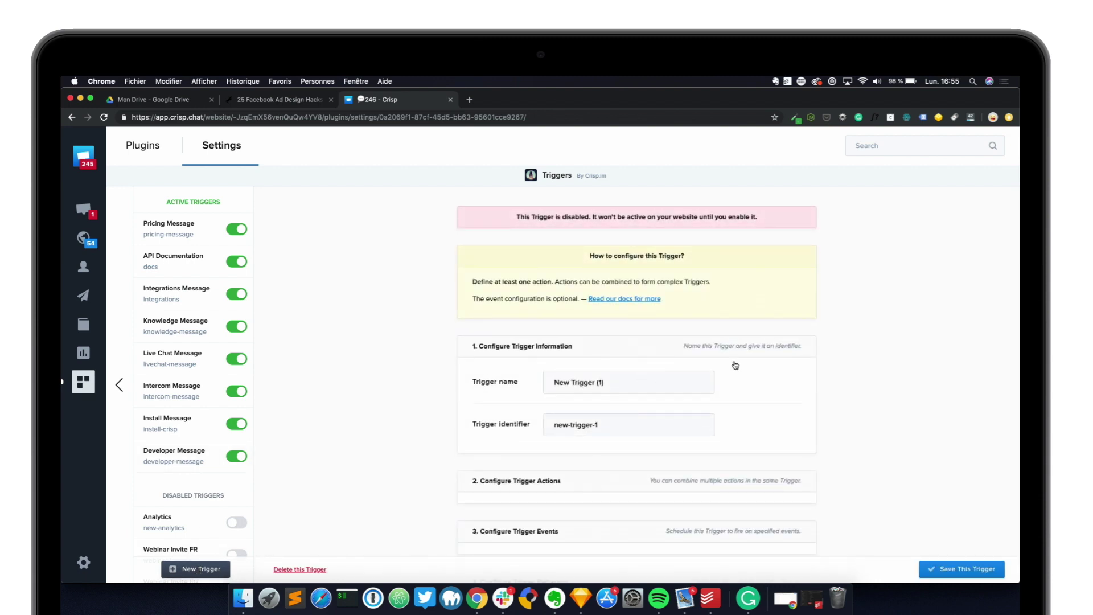
scroll(832, 376, down, 4)
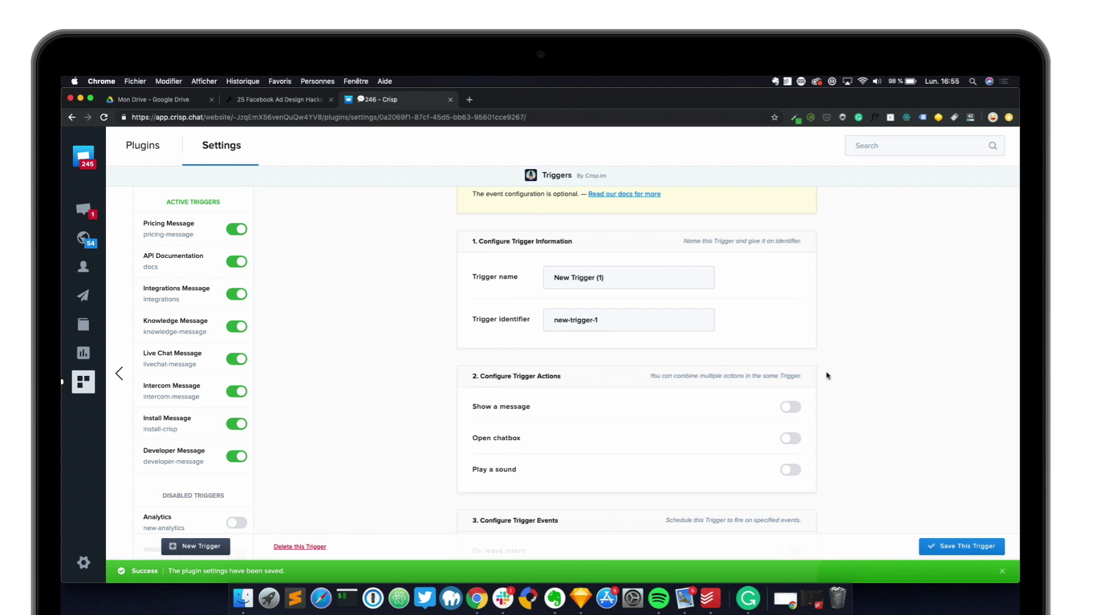
scroll(827, 376, down, 5)
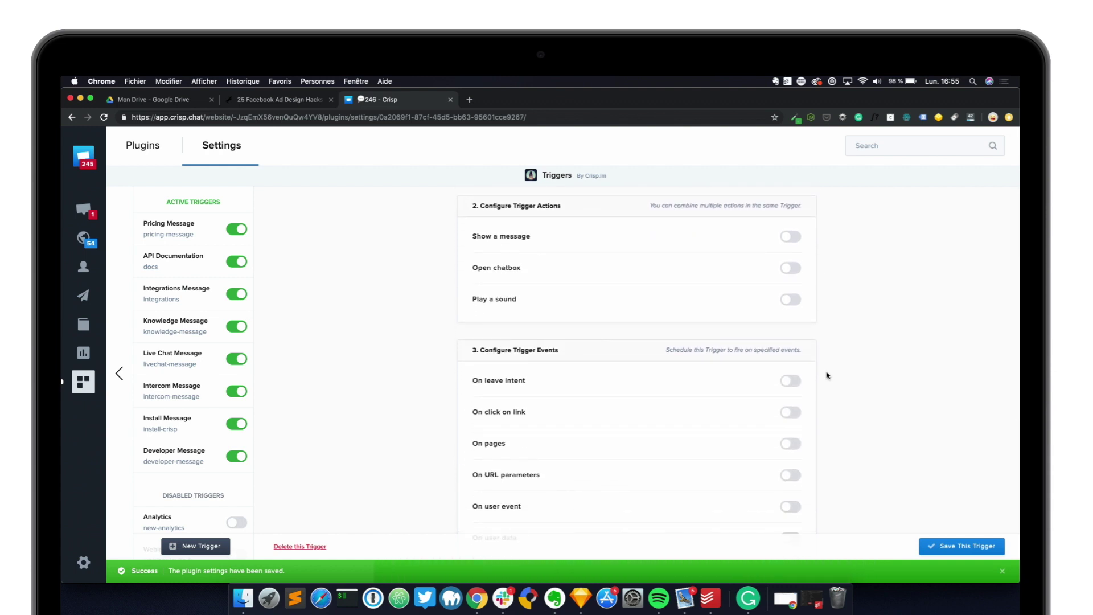
scroll(827, 375, down, 3)
scroll(828, 375, down, 2)
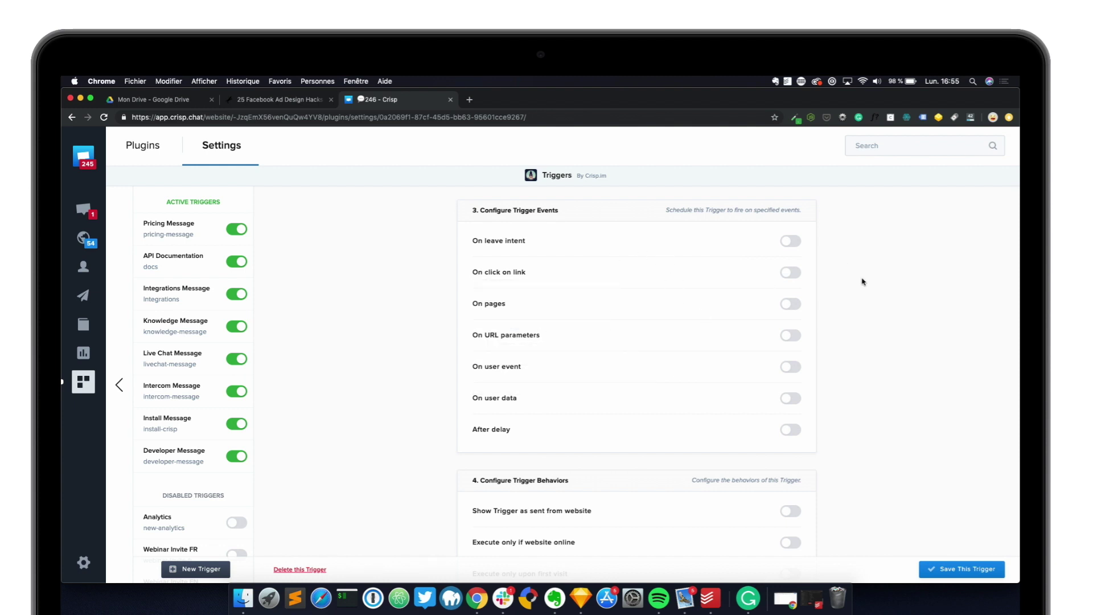
Step: Turn on the leave intent and URL parameters events, then start adding a URL parameter
click(795, 242)
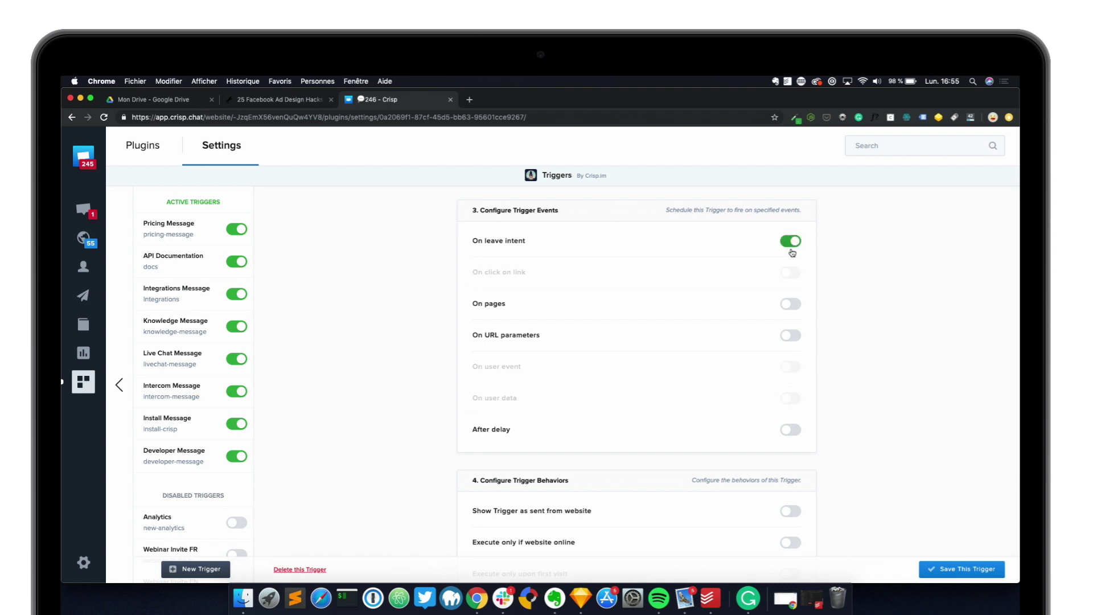
click(792, 338)
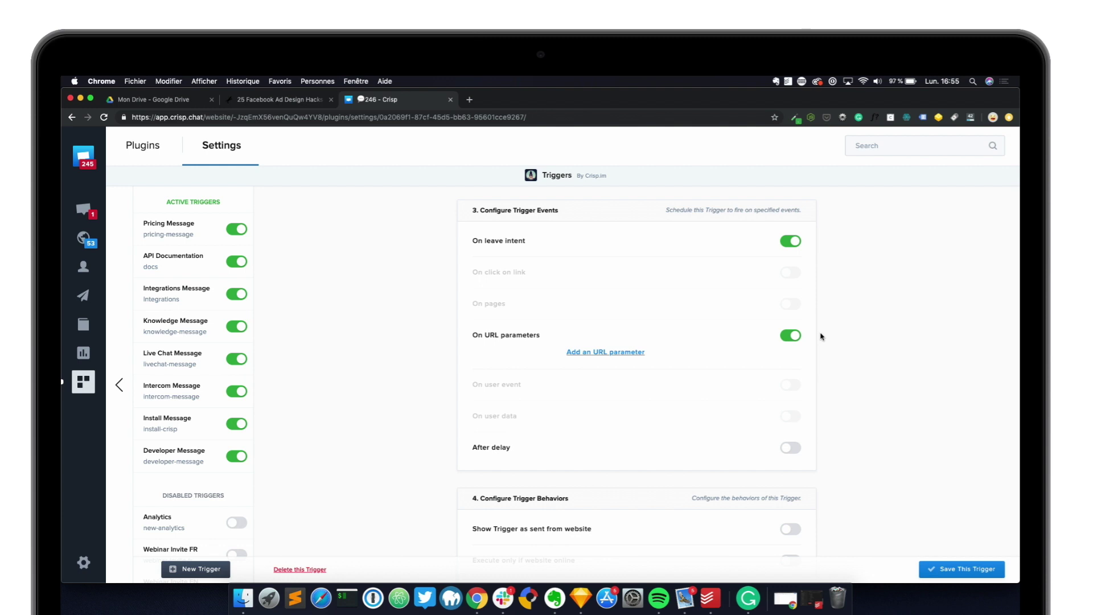
click(623, 352)
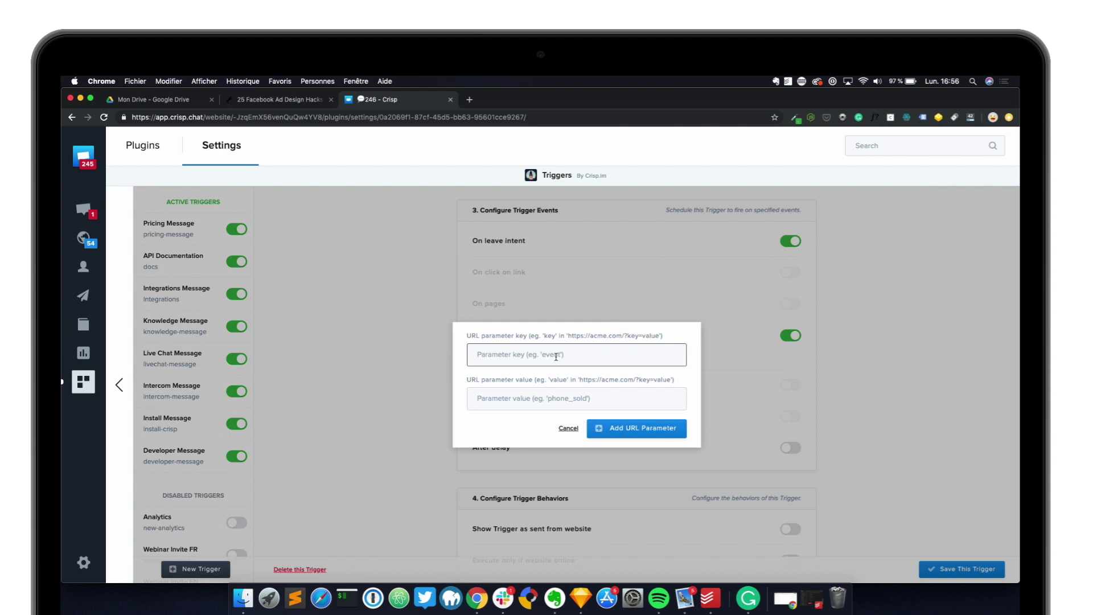
Step: Add the URL parameter key UTM_SOURCE with value FACEBOOK to the trigger
text(UTM_SOURCE)
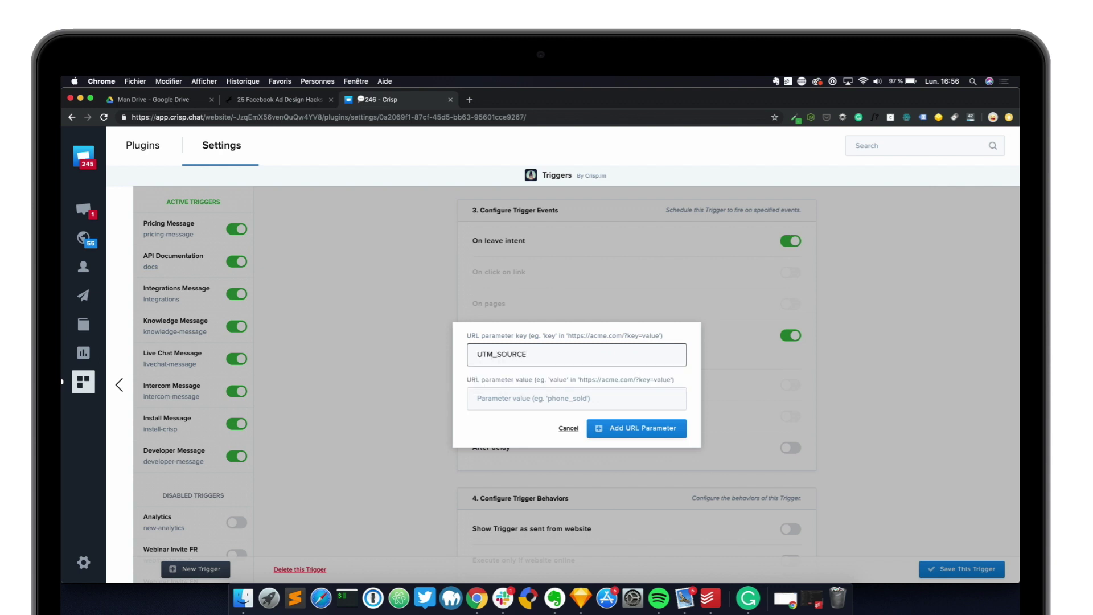
click(477, 399)
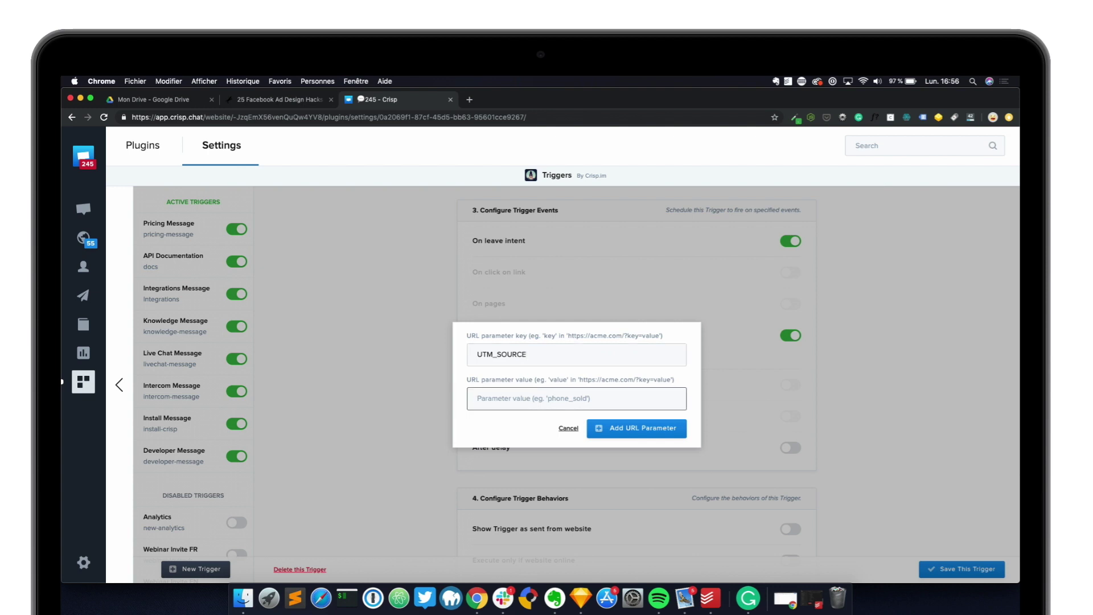
text(FACEBOOK)
click(620, 430)
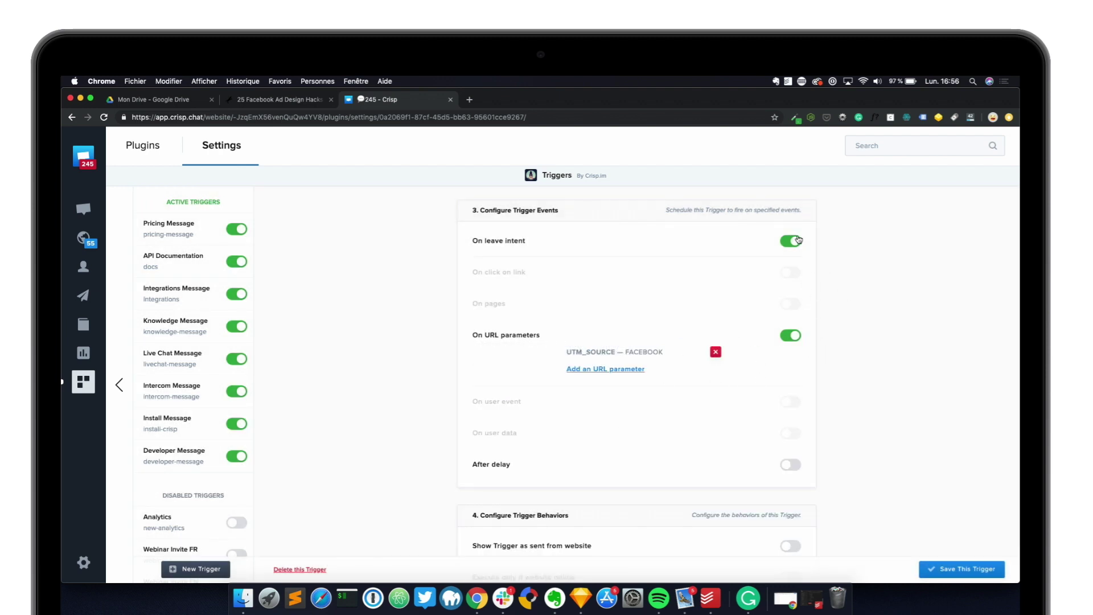
Step: Enable After delay at 20 seconds and switch off the URL parameters event
click(790, 465)
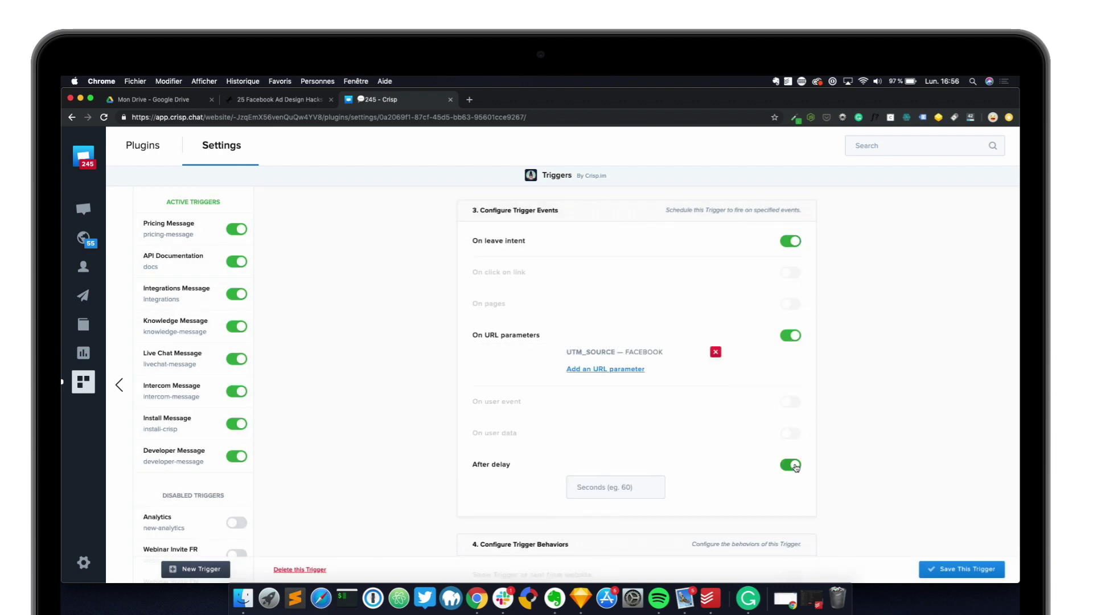
click(605, 487)
click(606, 488)
text(20)
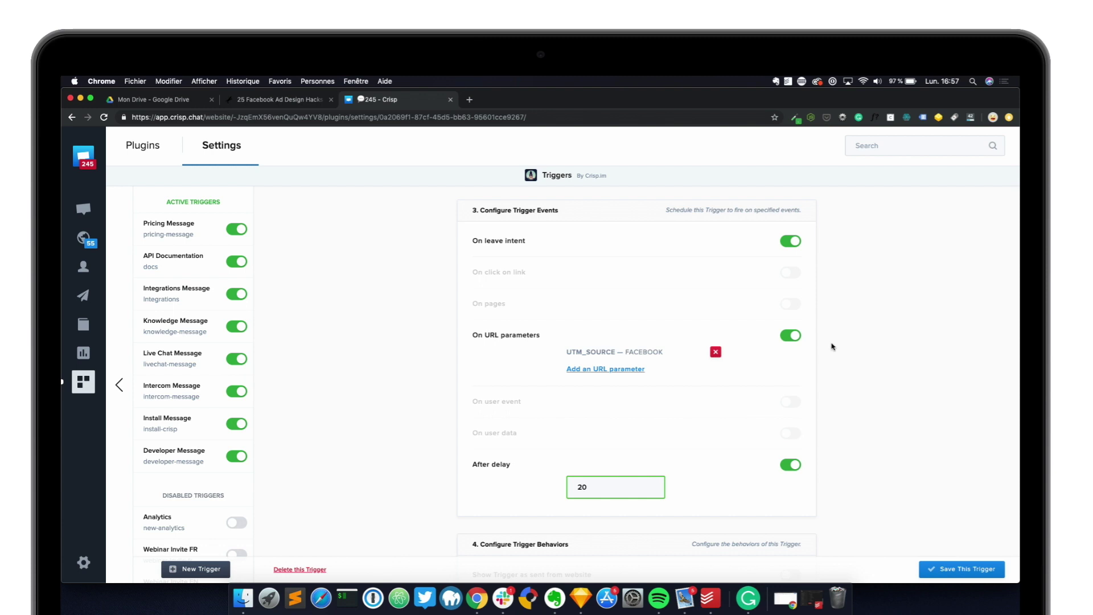
click(790, 336)
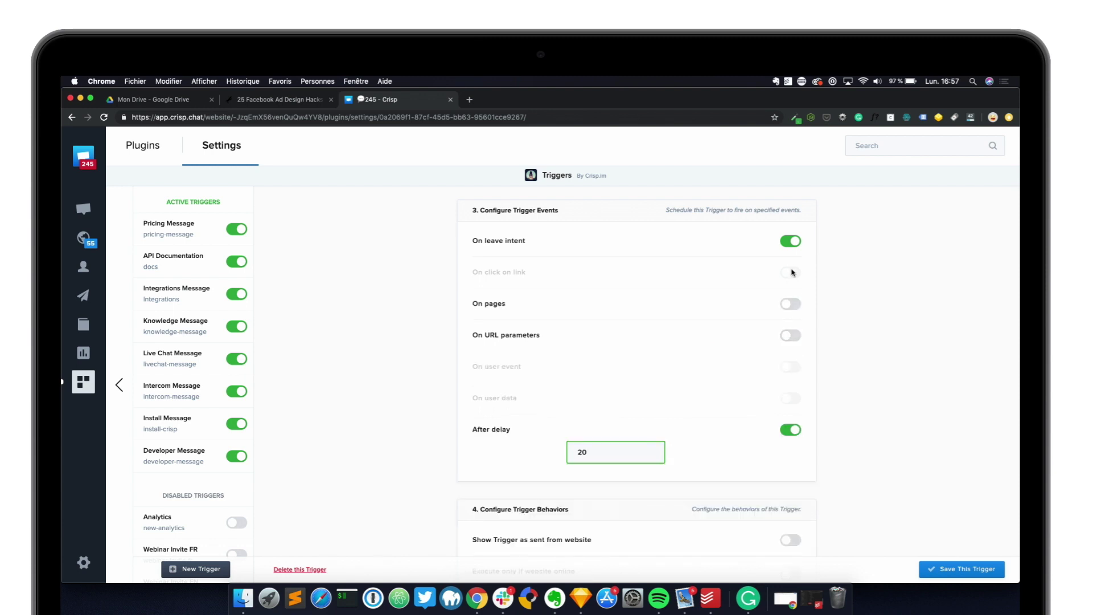
Step: Keep leave intent on, turn on On pages, turn the delay off, and begin adding a page URL
click(790, 241)
click(788, 430)
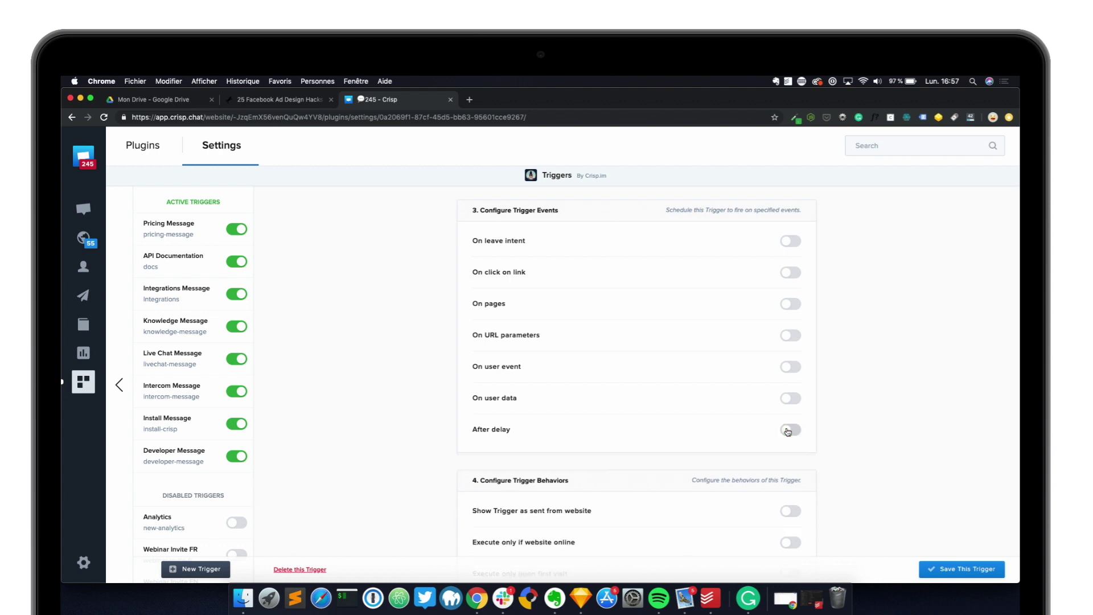
click(796, 243)
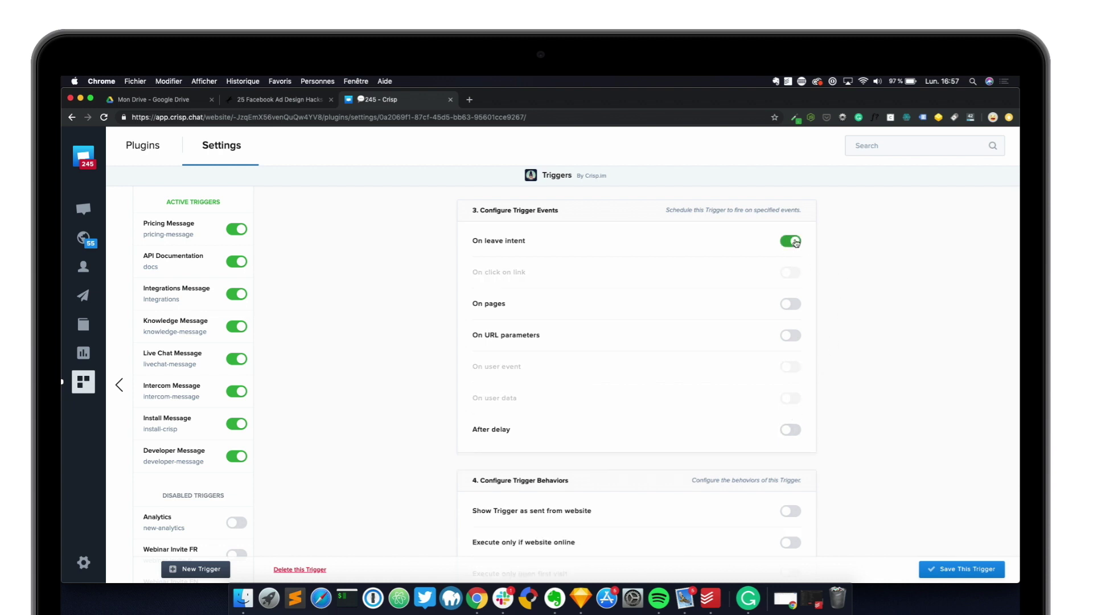
click(793, 304)
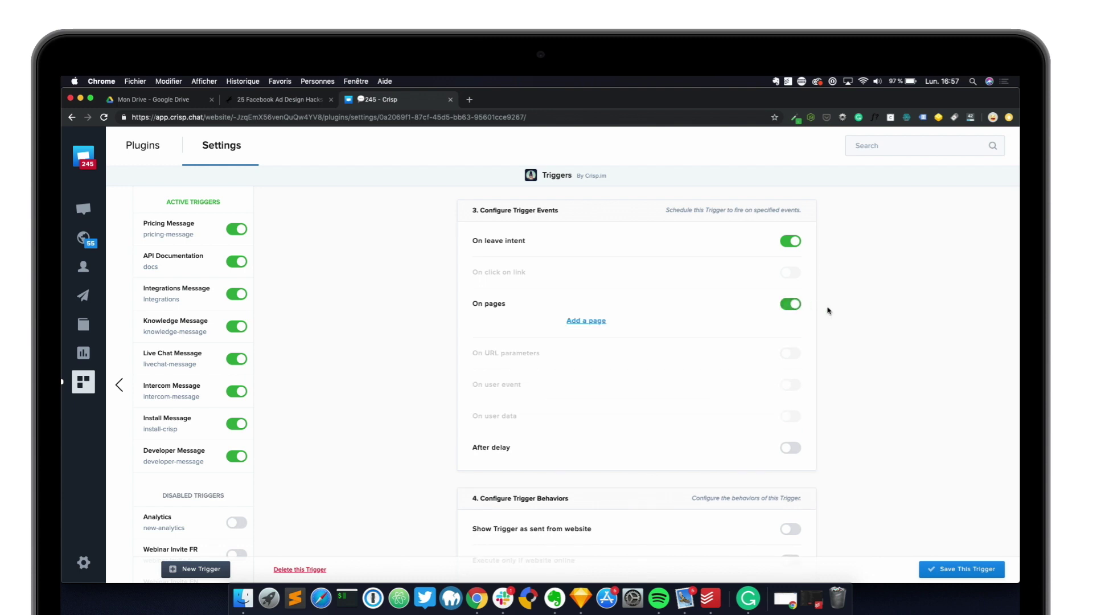
click(793, 449)
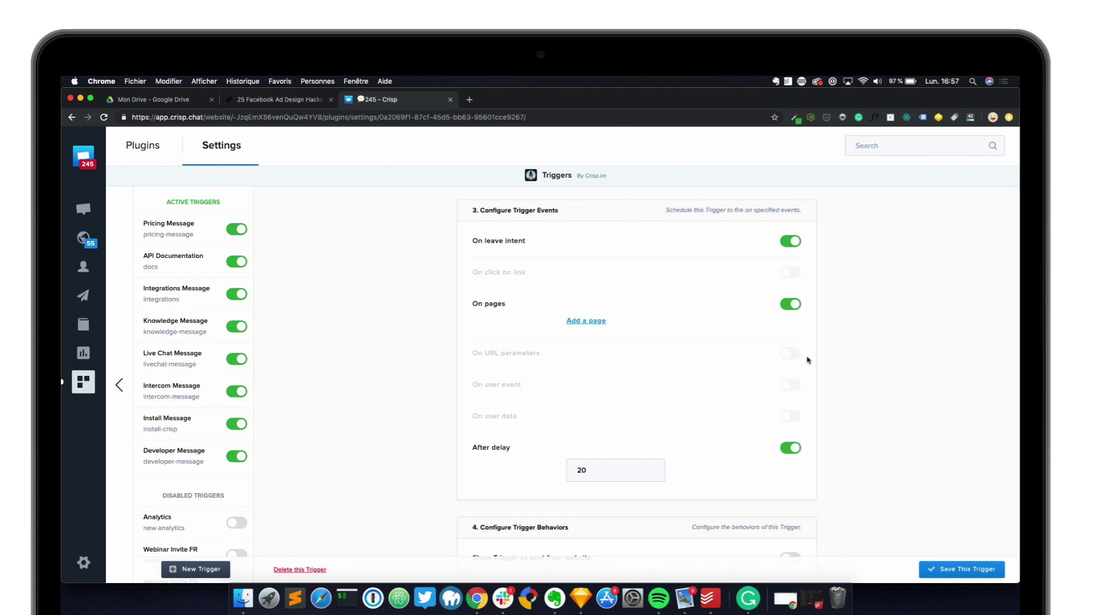
click(788, 450)
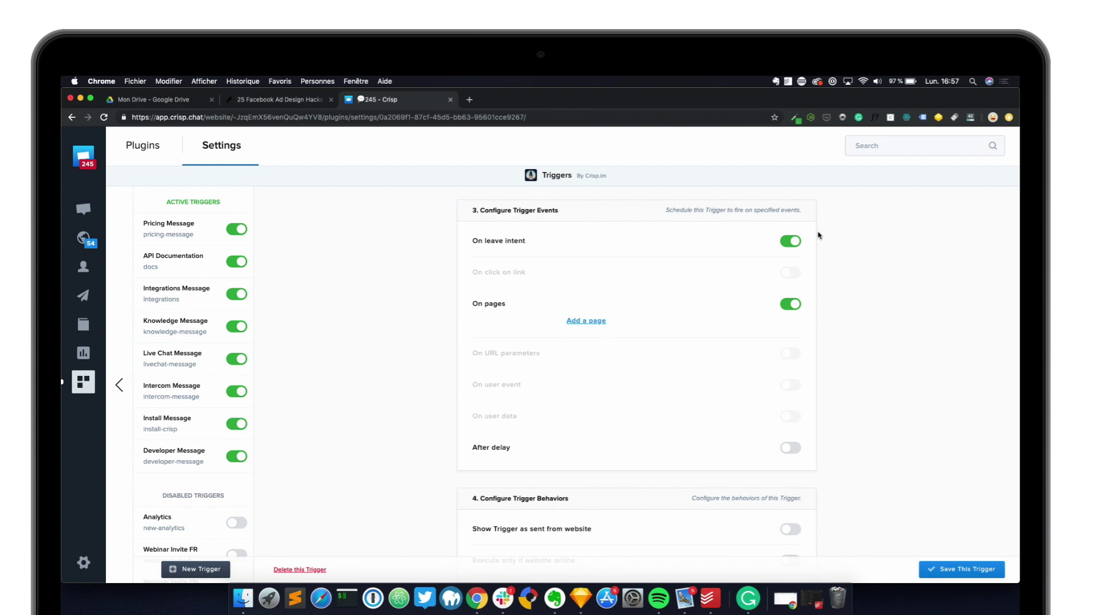
click(581, 323)
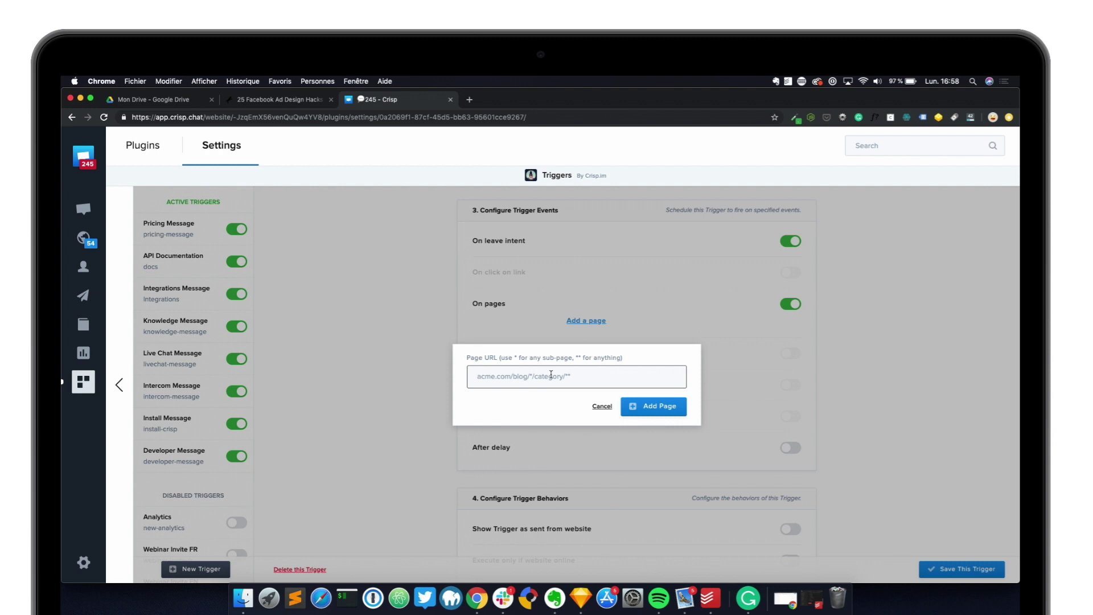
text(yourwebsite.com/chec)
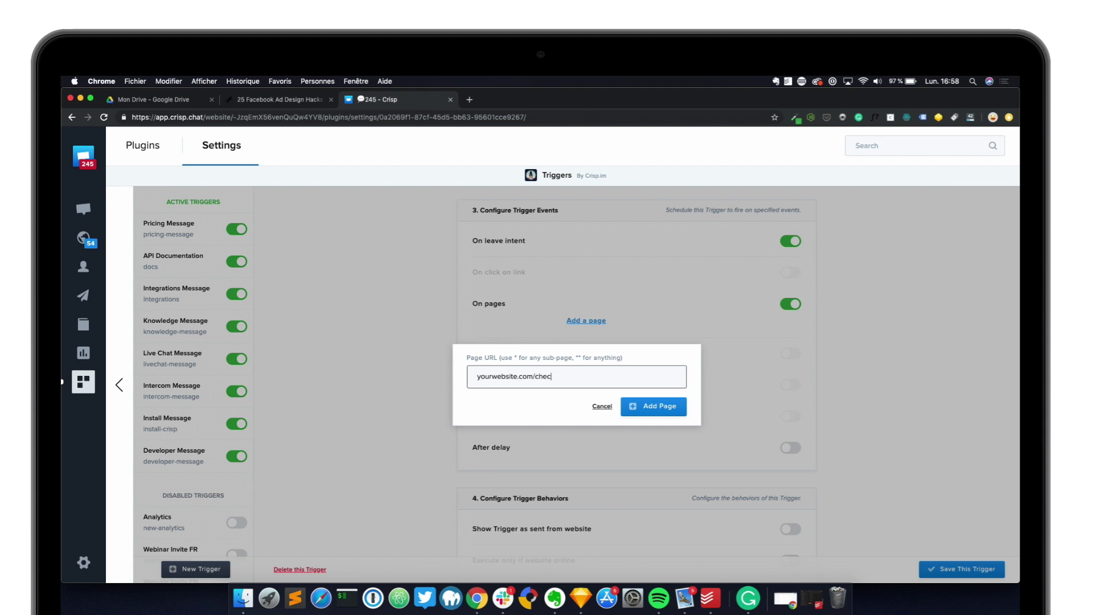
text(kout/*)
key(BackSpace)
click(602, 407)
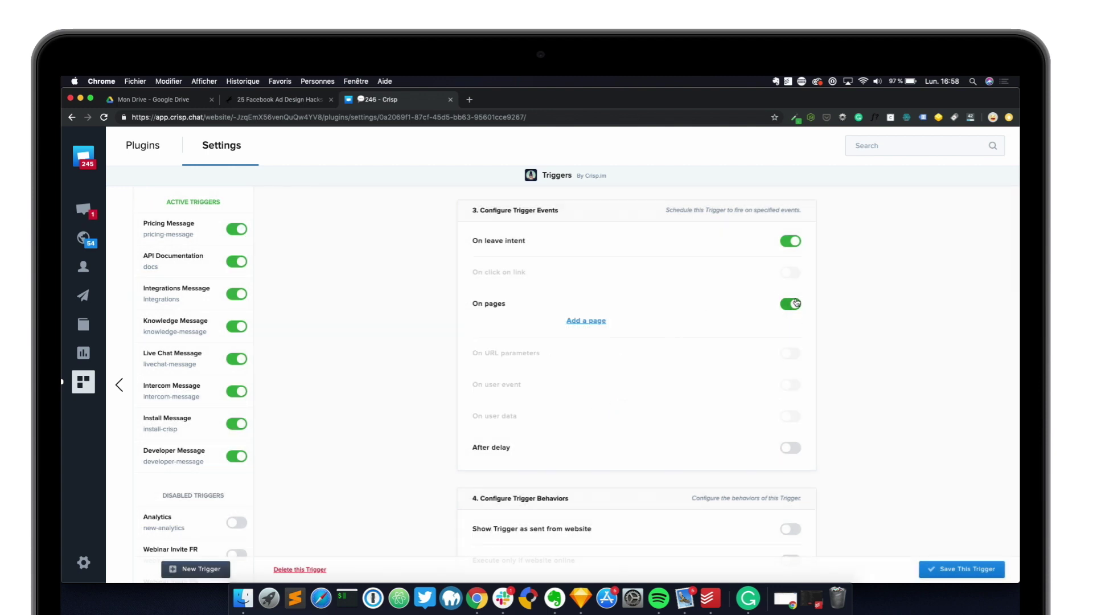
click(791, 304)
Step: Replace leave intent with the click-on-link event and begin adding a link by CSS id
click(791, 244)
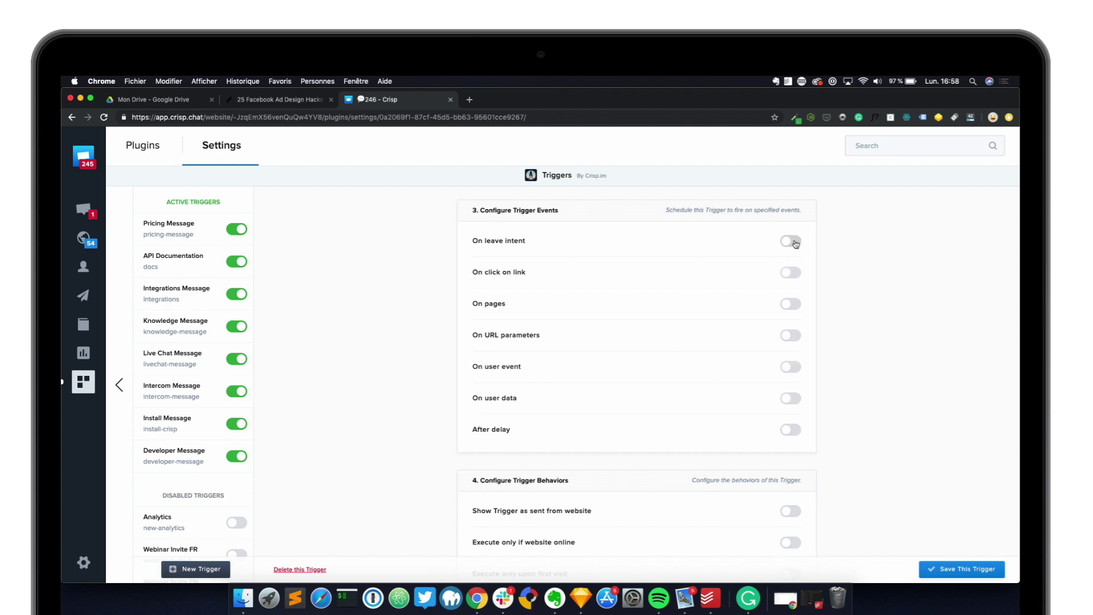
click(791, 273)
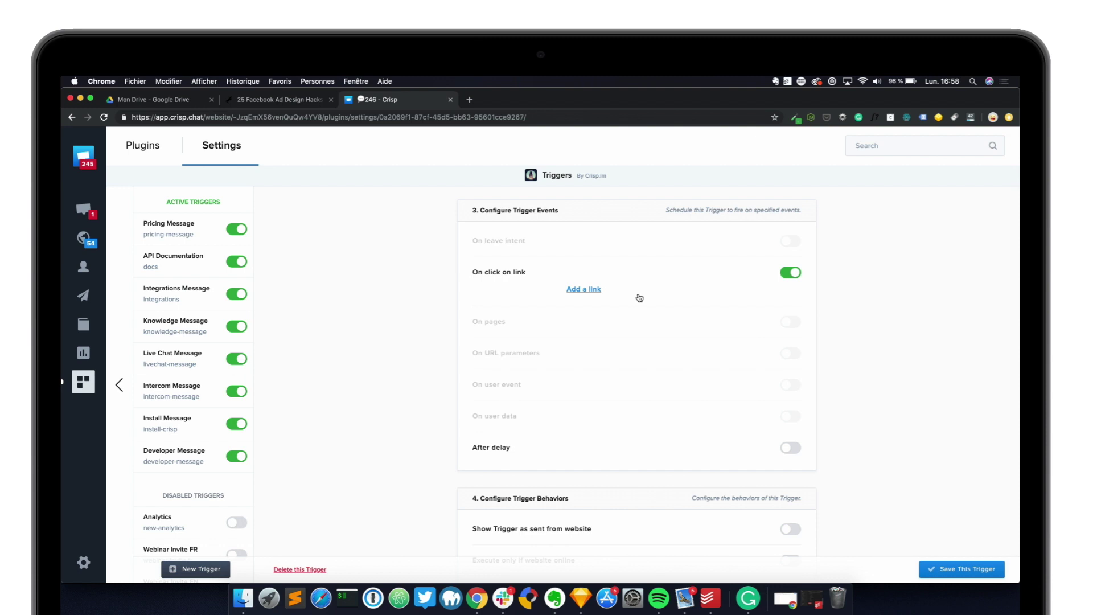
click(587, 291)
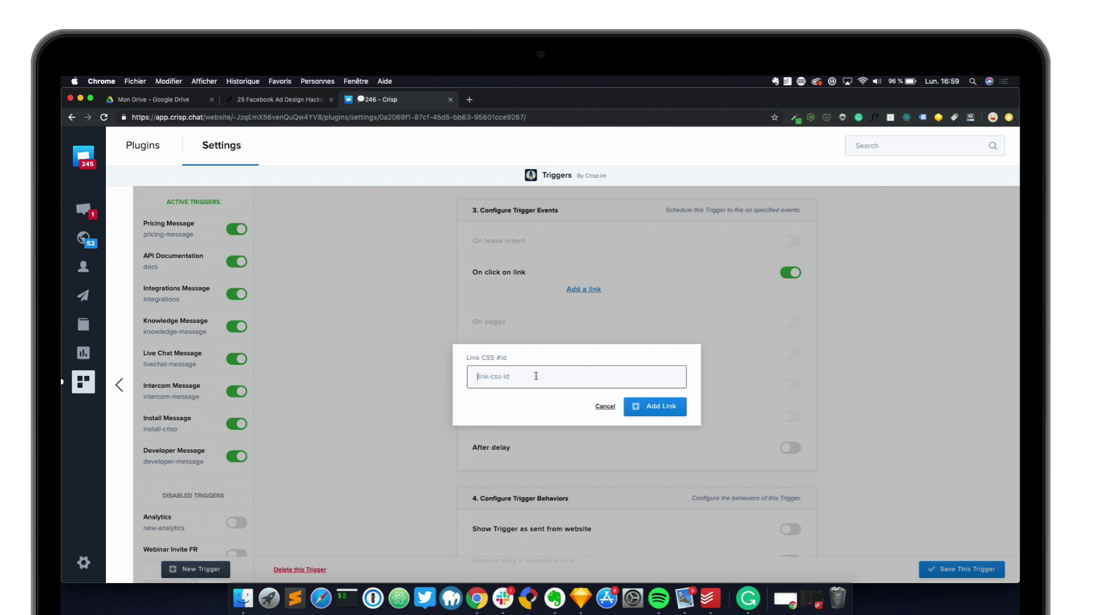
Step: Add the link #MYID to the click-on-link event
text(#MYID)
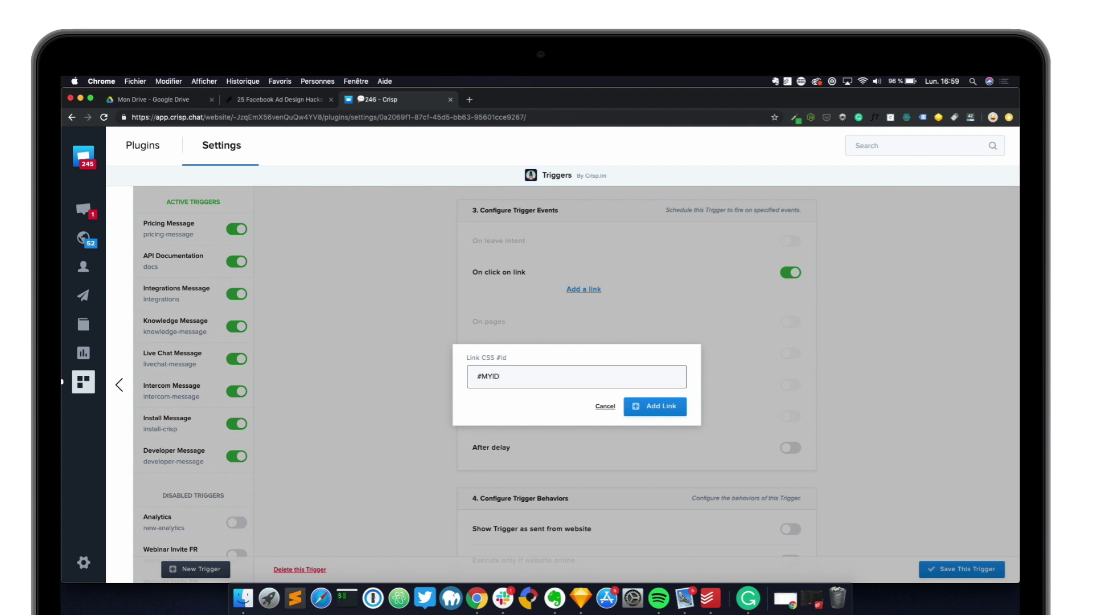
click(660, 408)
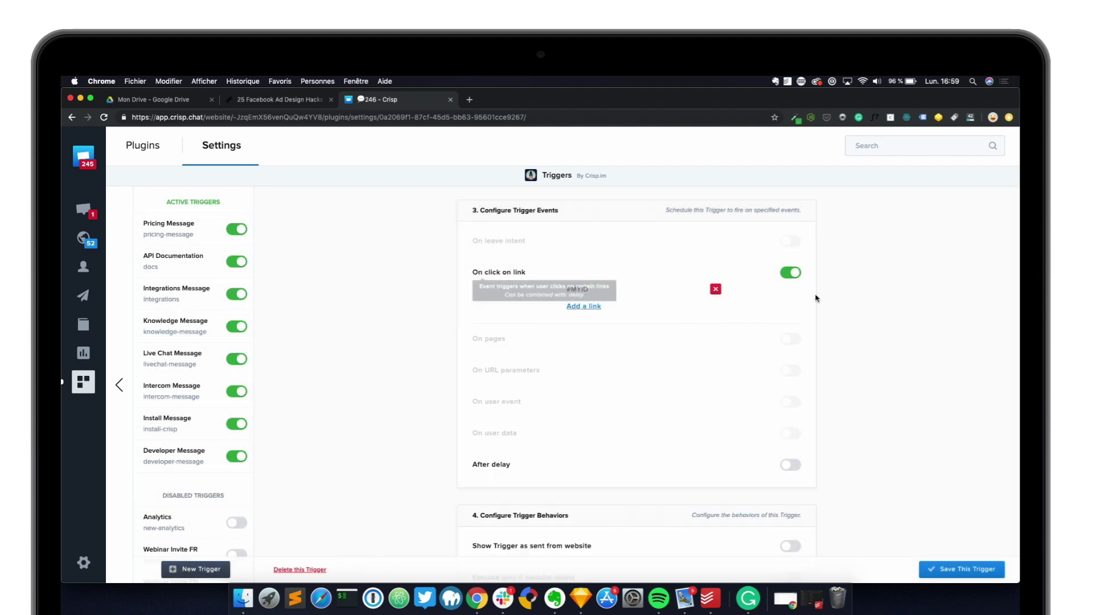
Step: Delete the #MYID link and switch off the click-on-link event
scroll(827, 305, up, 1)
scroll(827, 305, up, 6)
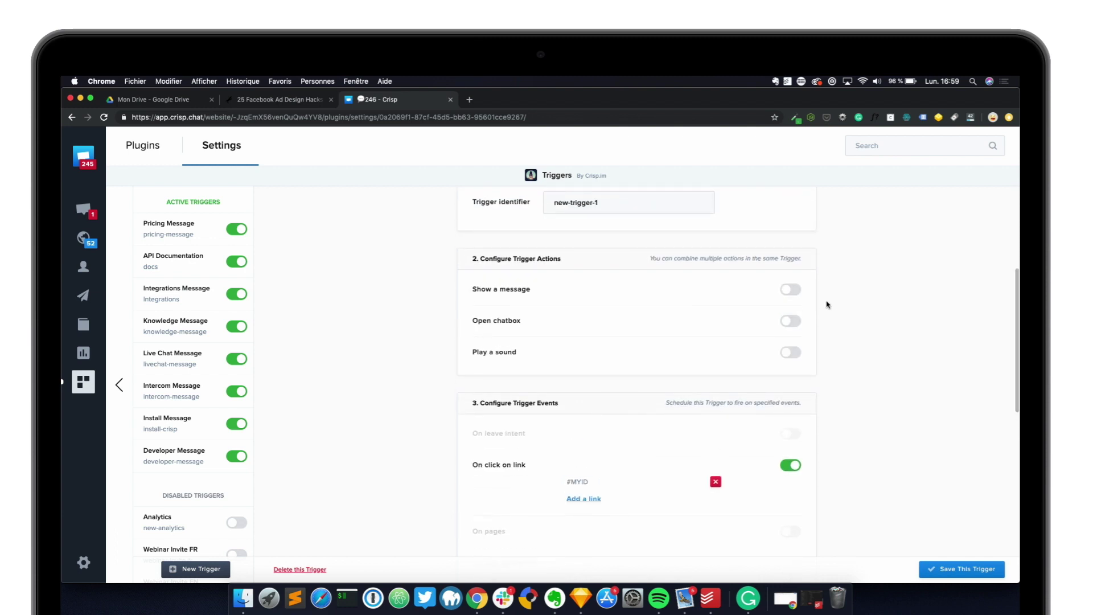
scroll(827, 304, down, 4)
scroll(828, 304, down, 3)
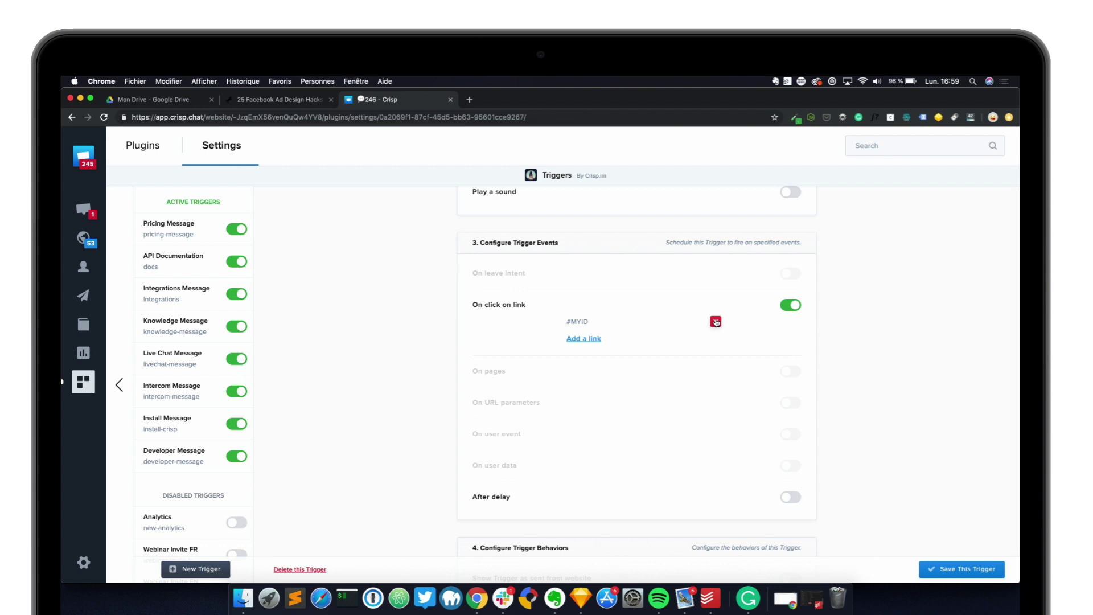
click(716, 323)
click(789, 306)
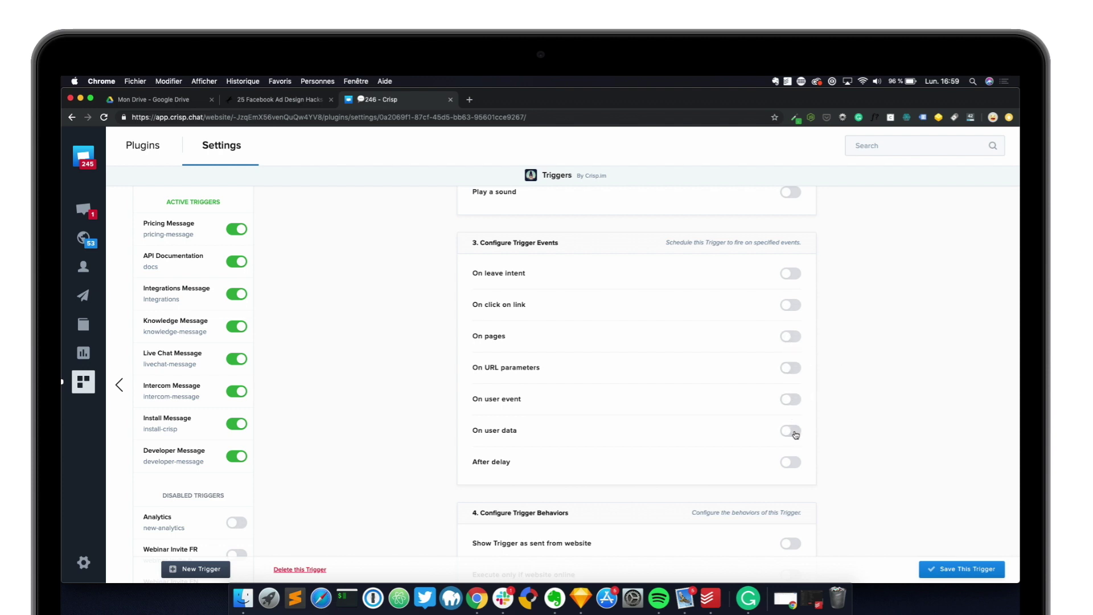
Step: Turn on On user event, then type and erase test text and cancel the user event dialog
click(793, 399)
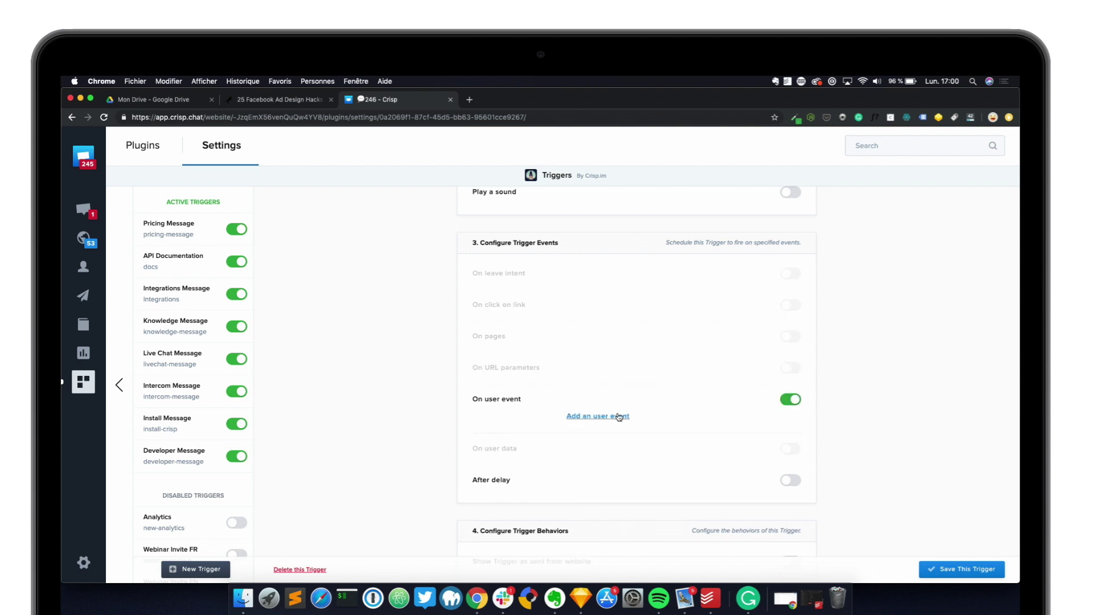
click(608, 417)
click(524, 379)
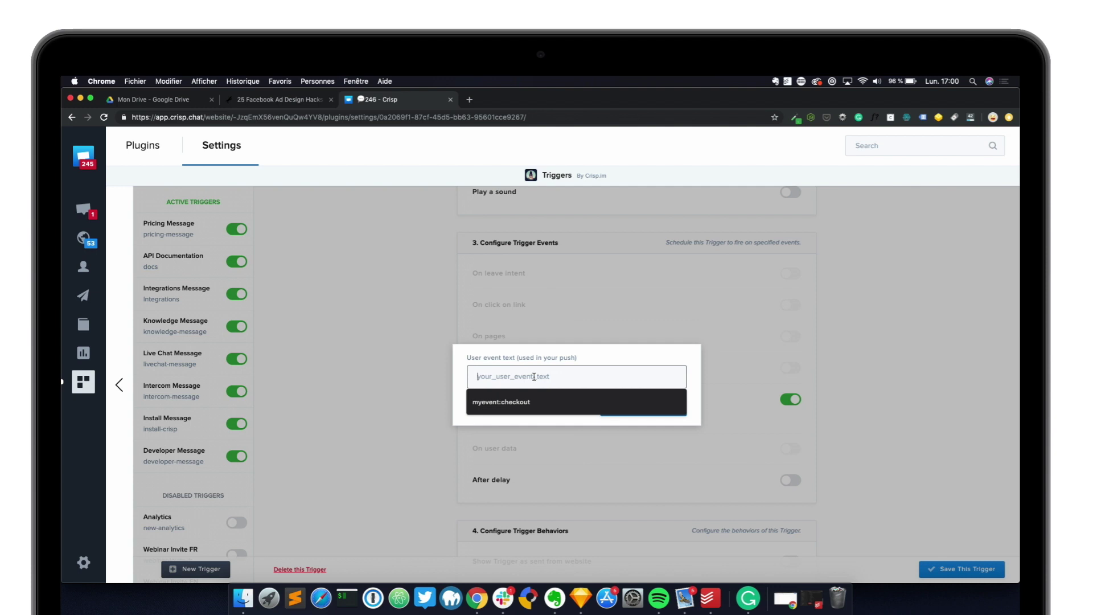
text(zd)
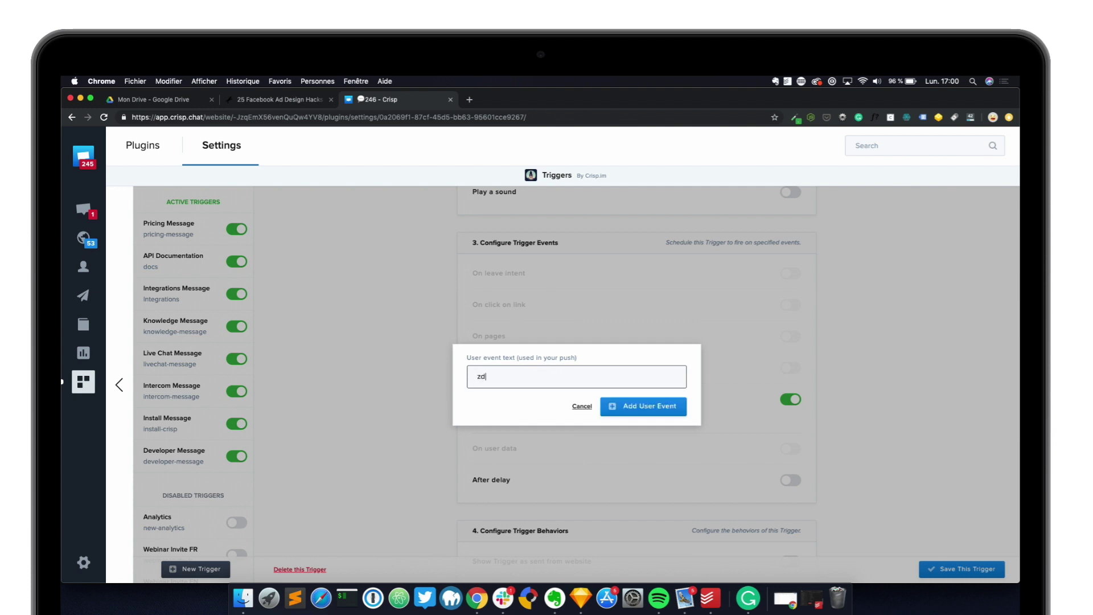
key(BackSpace)
key(BackSpace)
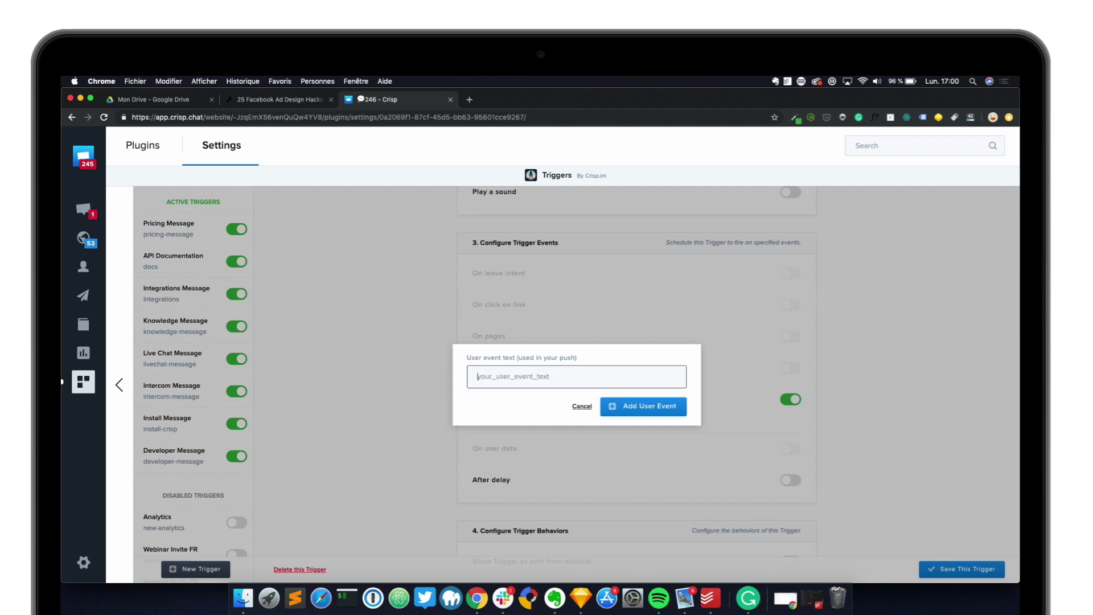
click(582, 407)
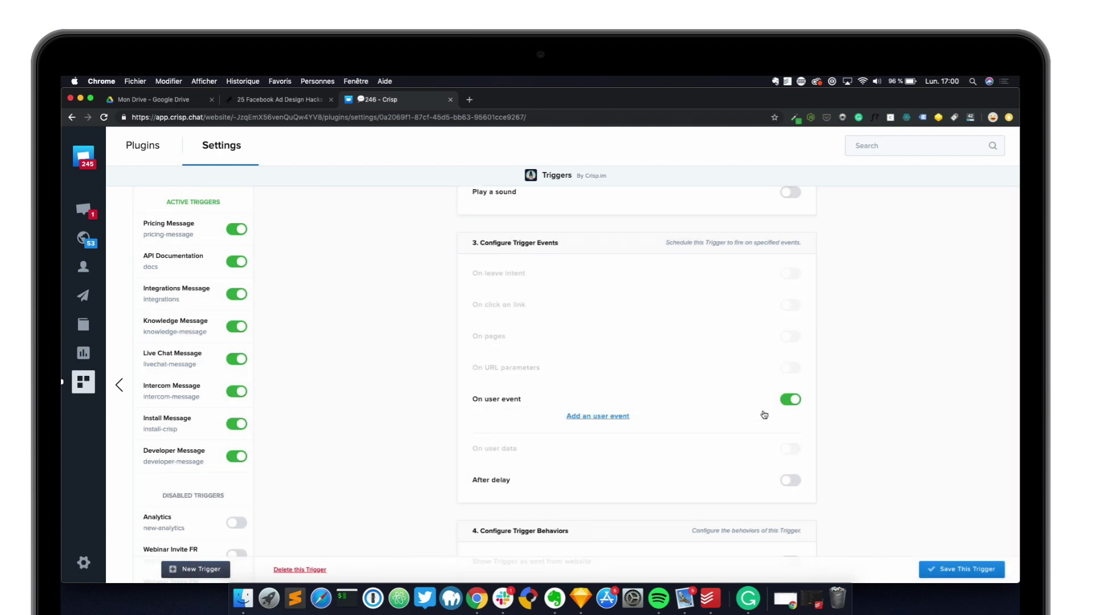
click(792, 399)
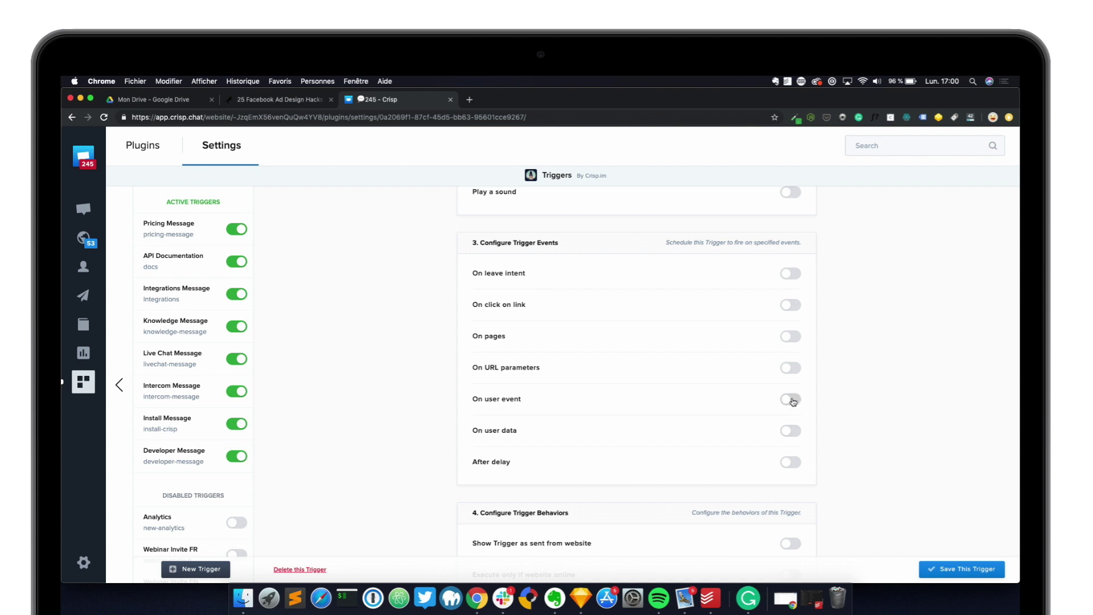
click(792, 400)
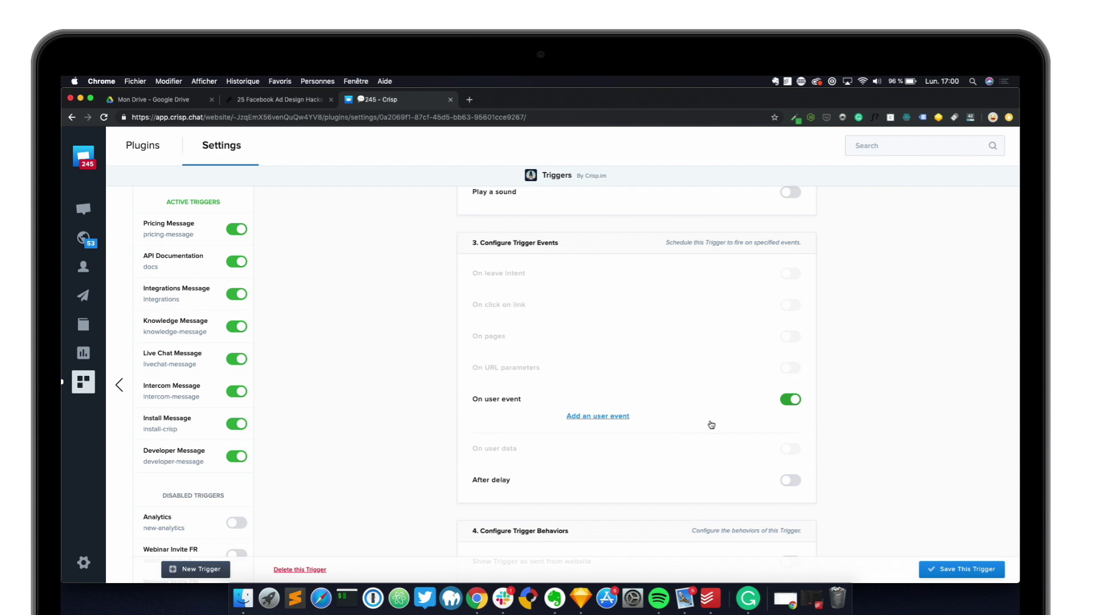
click(604, 420)
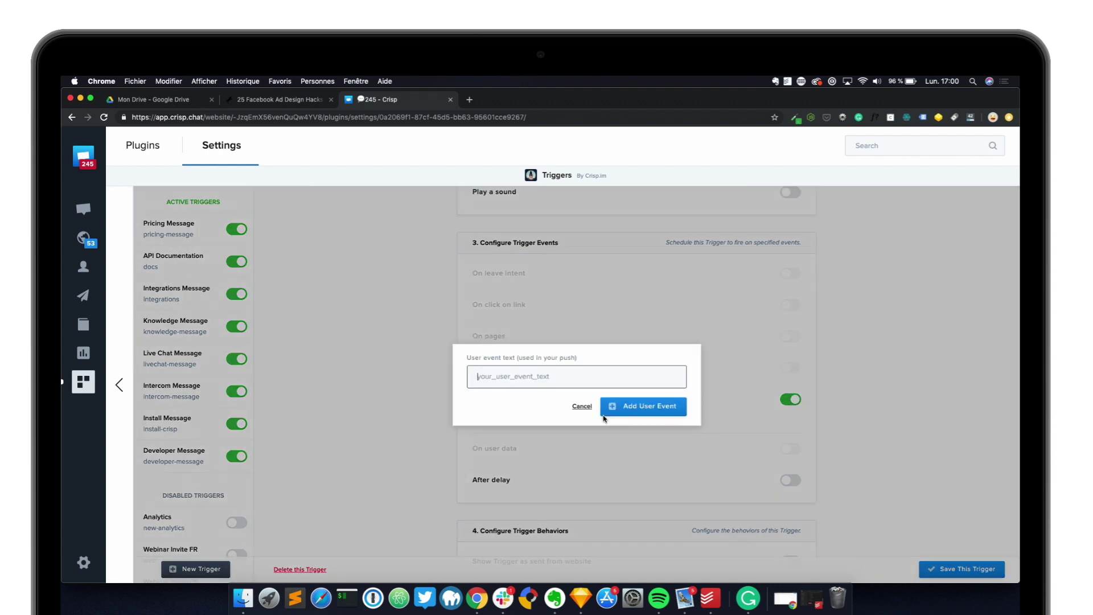
click(535, 377)
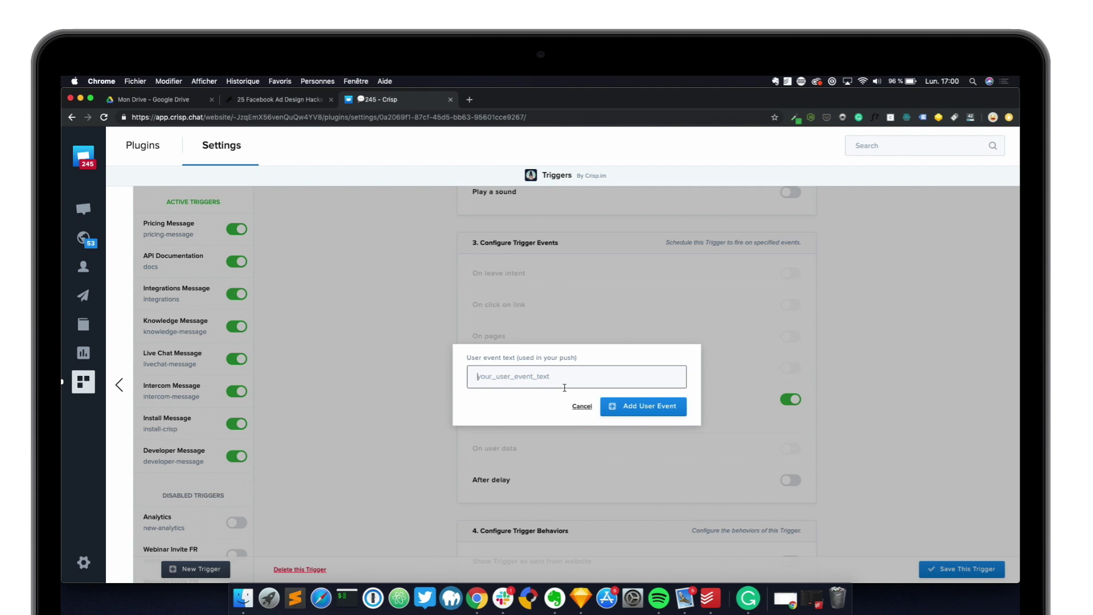
click(582, 406)
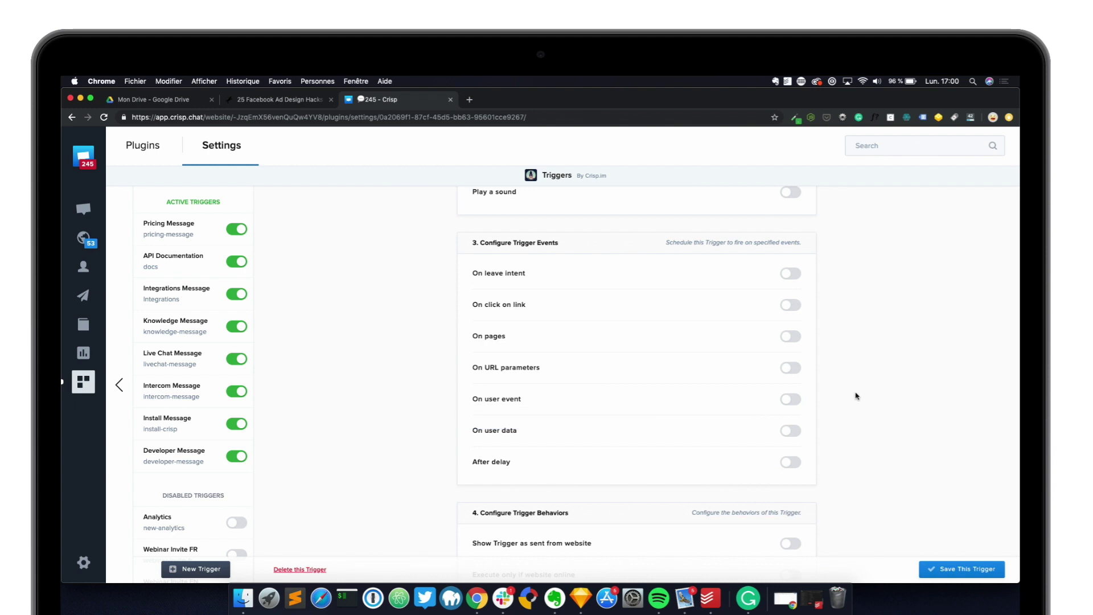
click(791, 400)
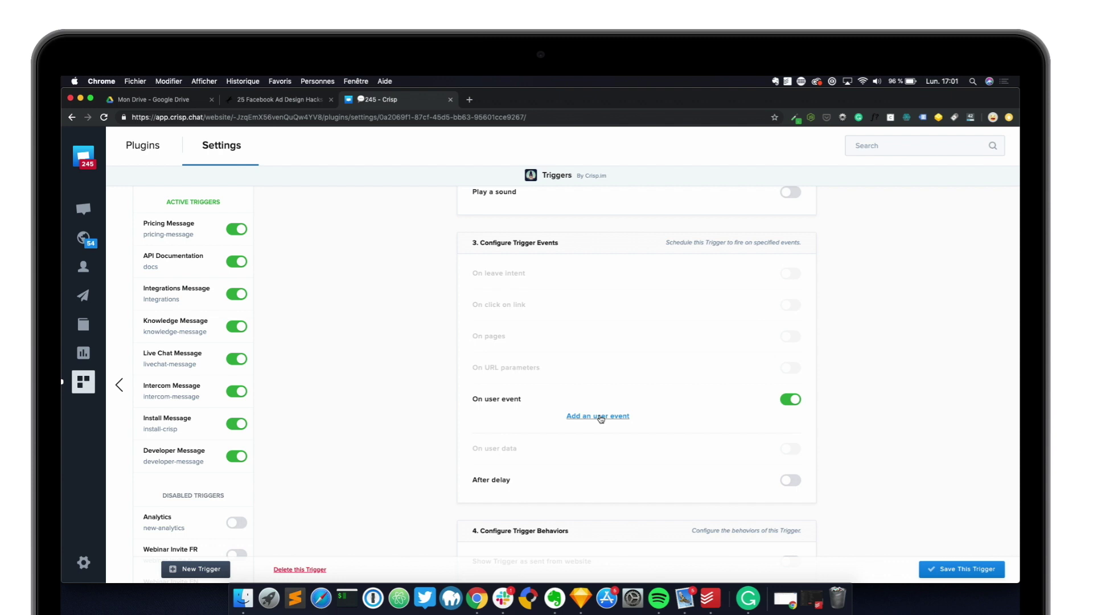
Step: Switch the trigger from On user event to On user data, adding data point pricing = unlimited
click(792, 400)
click(790, 430)
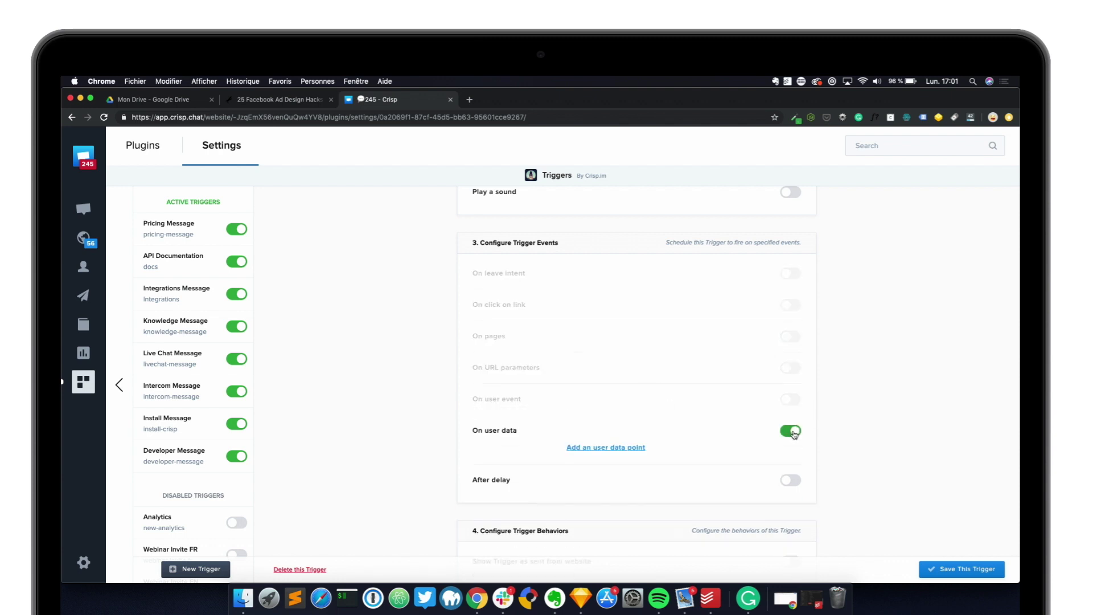
click(606, 448)
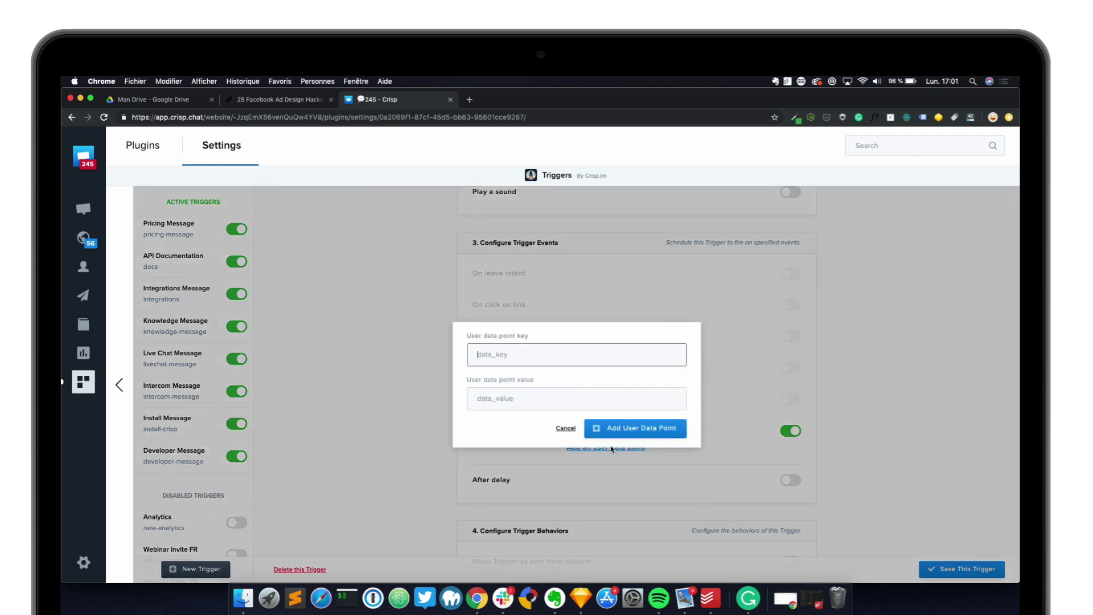
click(514, 354)
click(511, 355)
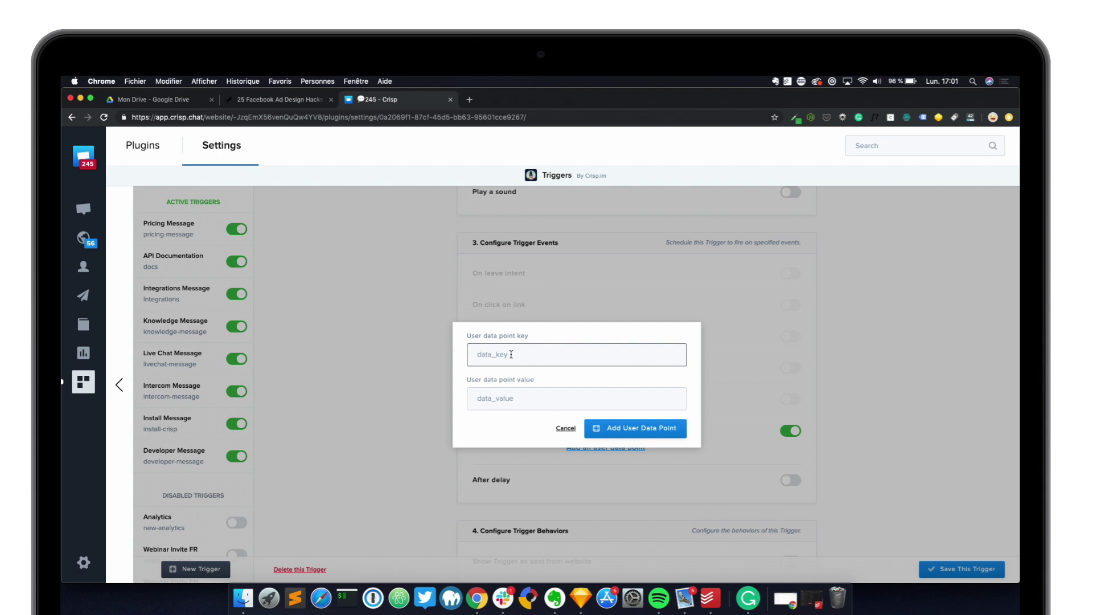
text(pricing)
key(Tab)
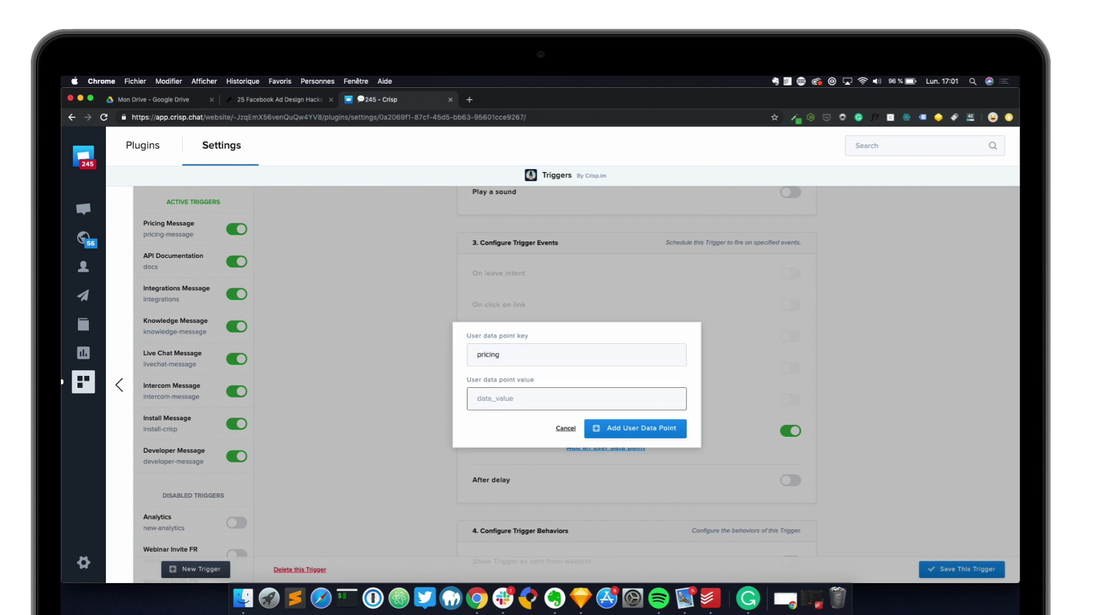
text(unlimited)
click(623, 434)
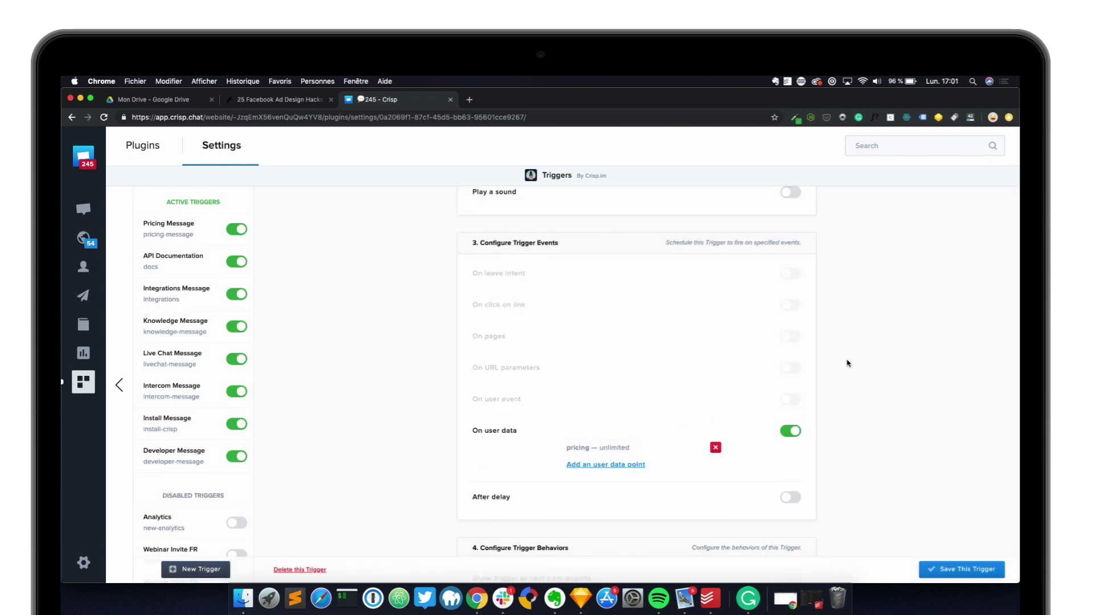
Step: Turn on After delay, then remove the pricing — unlimited data point and switch off On user data
click(792, 499)
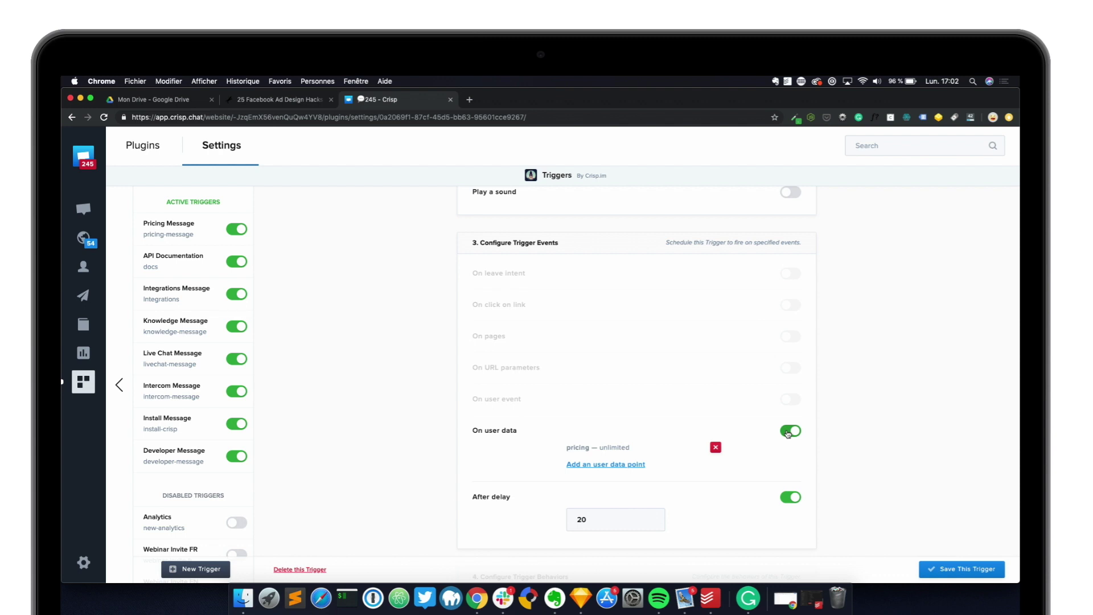
click(716, 447)
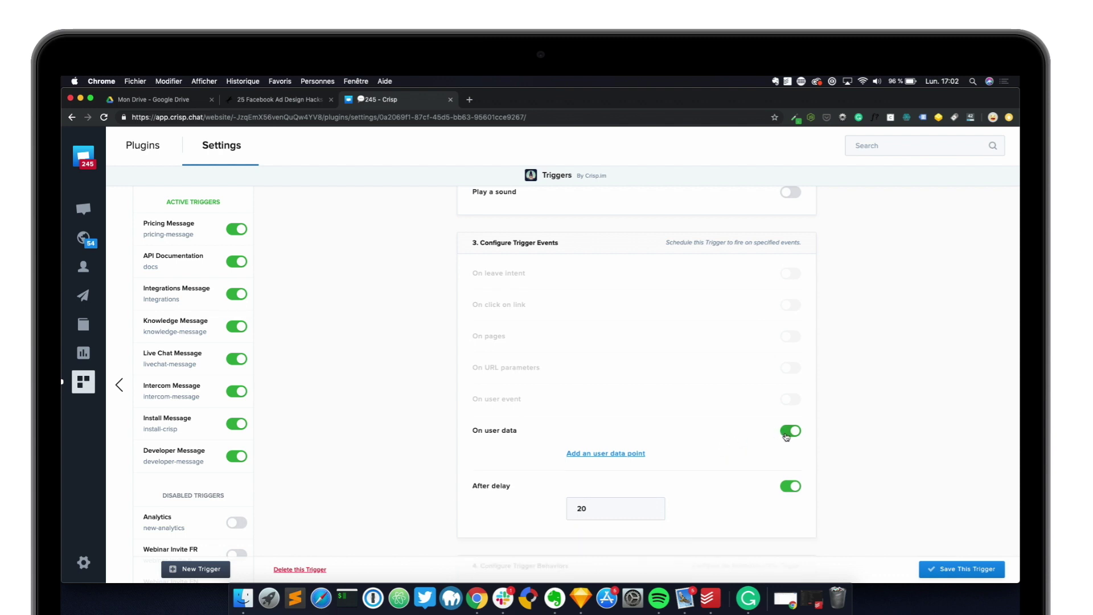
click(790, 431)
Step: Switch off the After delay event and dismiss the accidental pop-up
click(791, 462)
scroll(835, 439, down, 8)
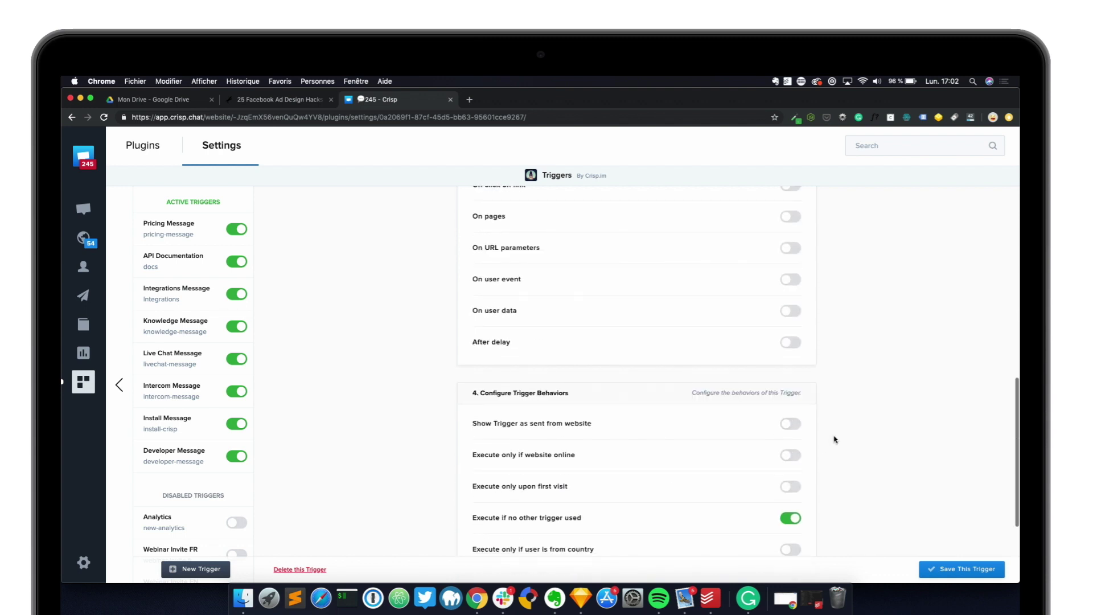
right_click(836, 437)
click(845, 348)
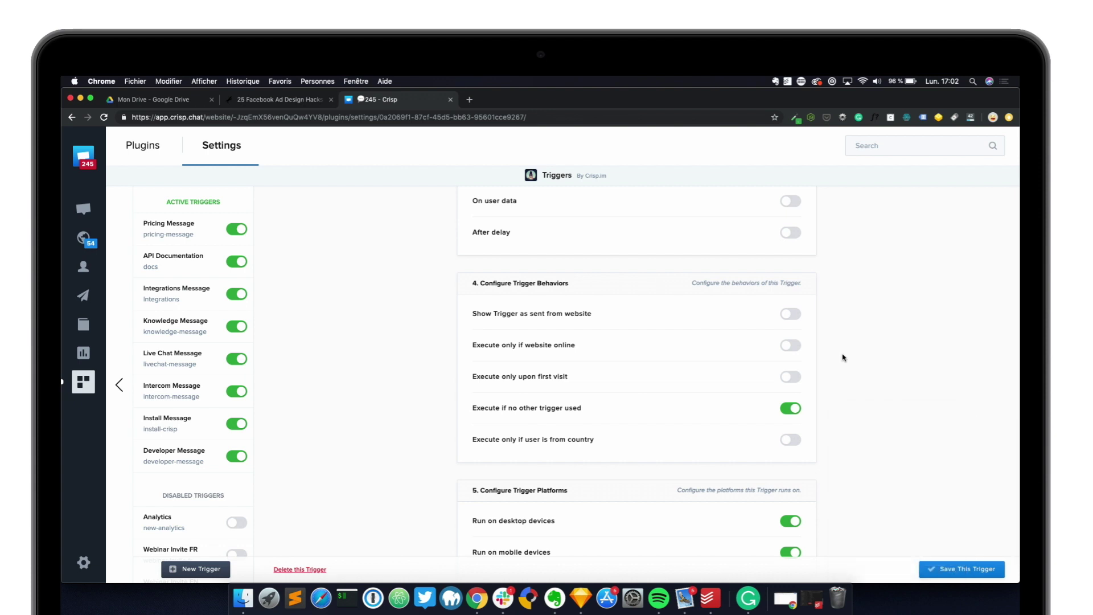
scroll(844, 350, up, 2)
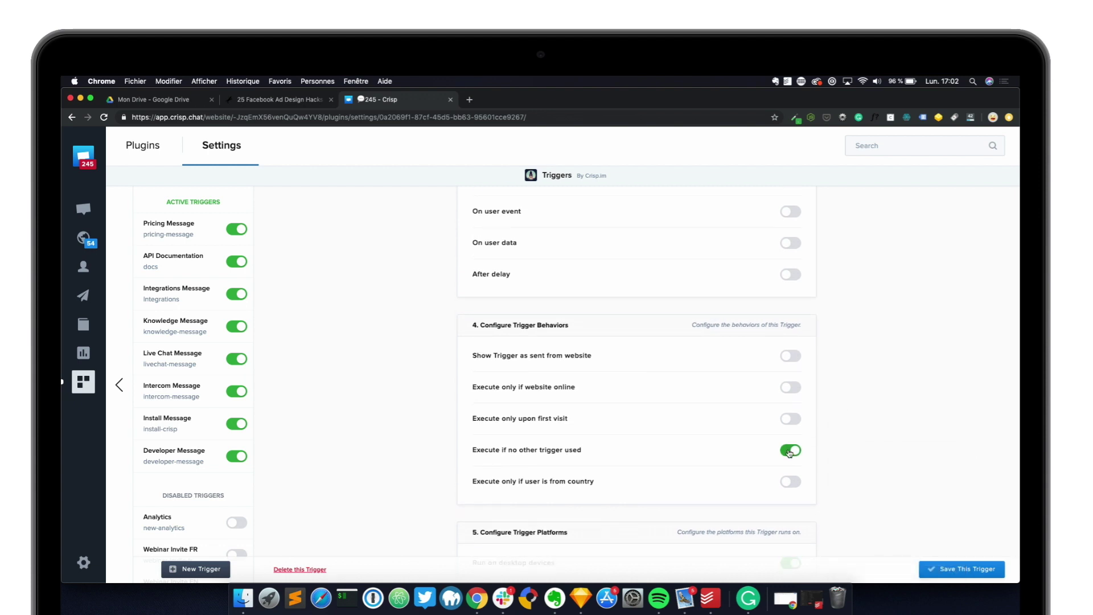
Step: Turn off the 'Execute if no other trigger used' behavior
mouse_move(519, 454)
click(785, 451)
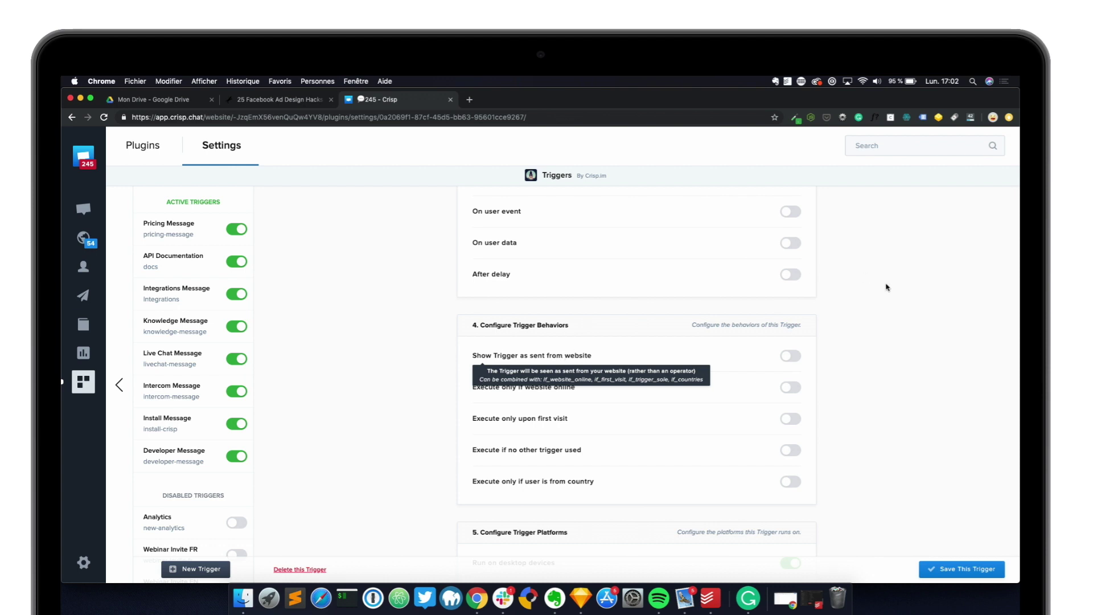
mouse_move(556, 384)
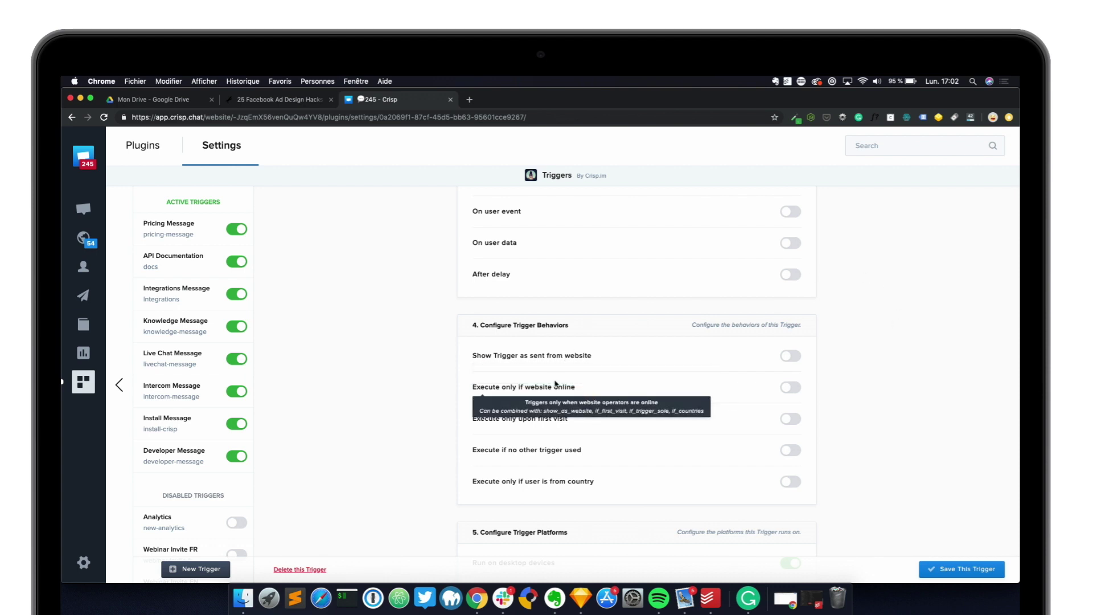
click(792, 387)
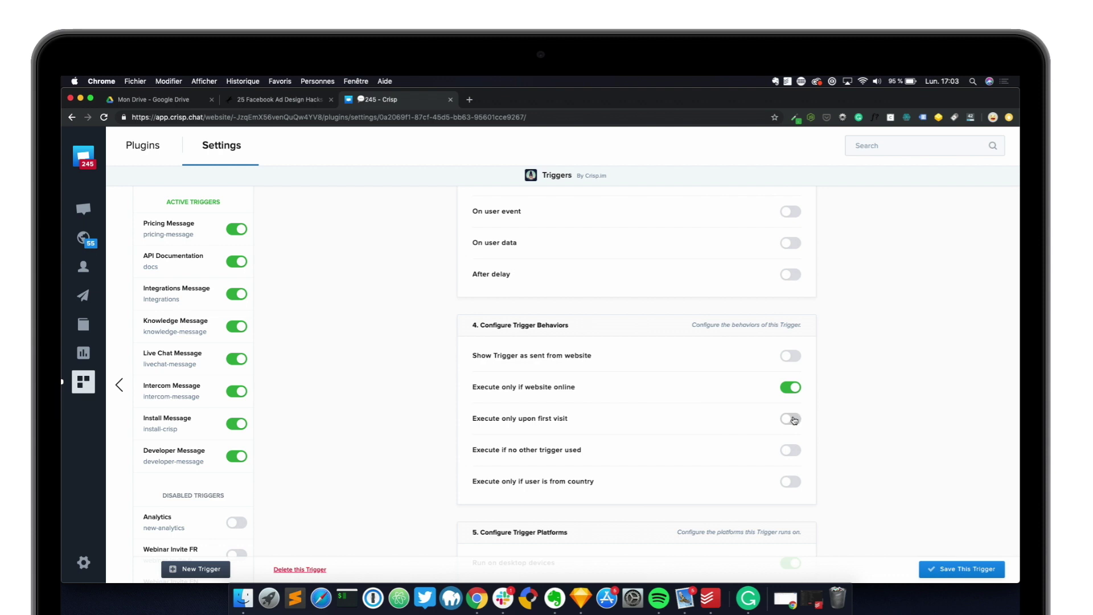
click(788, 387)
scroll(844, 468, down, 3)
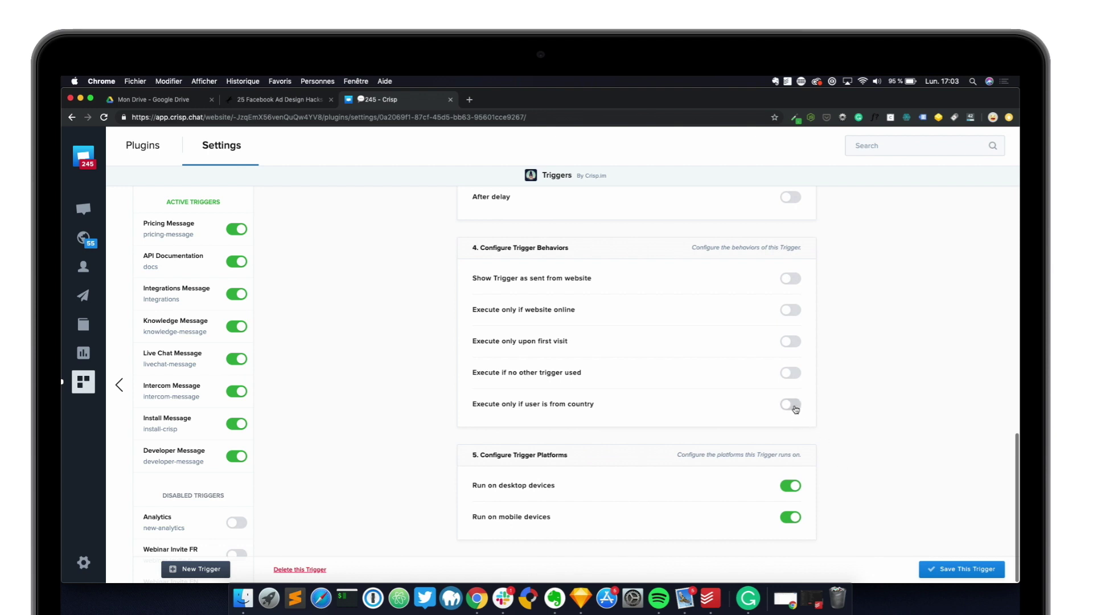
click(794, 404)
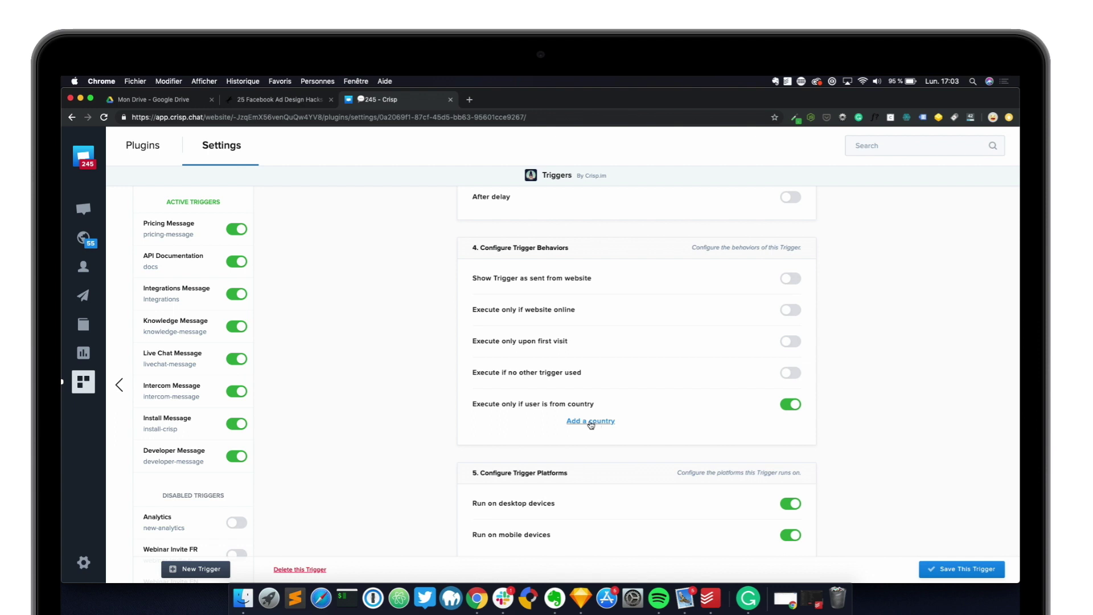
click(793, 406)
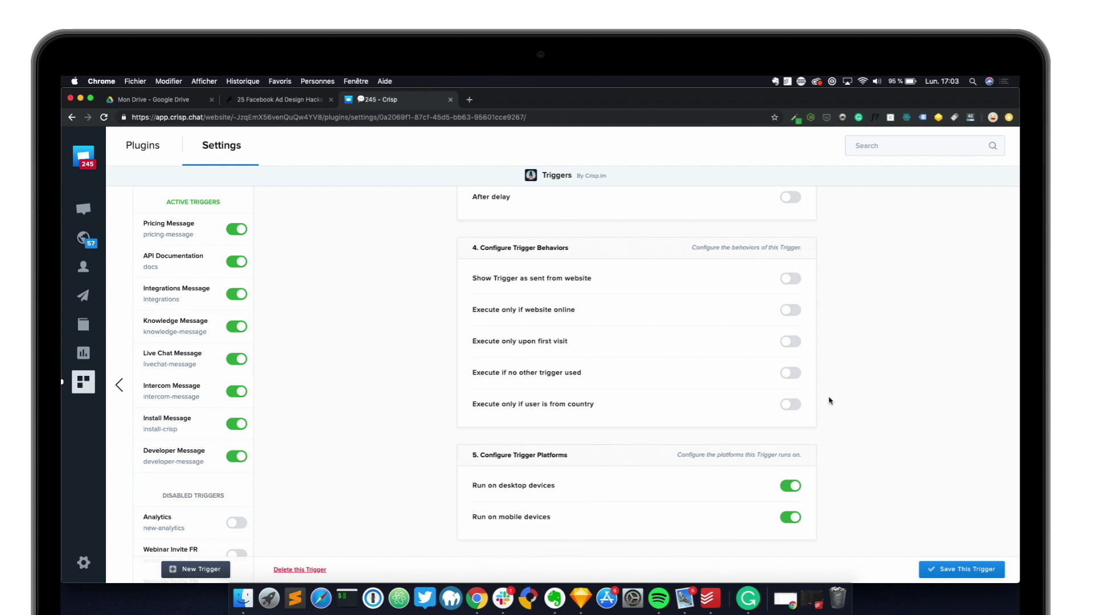
scroll(830, 400, up, 5)
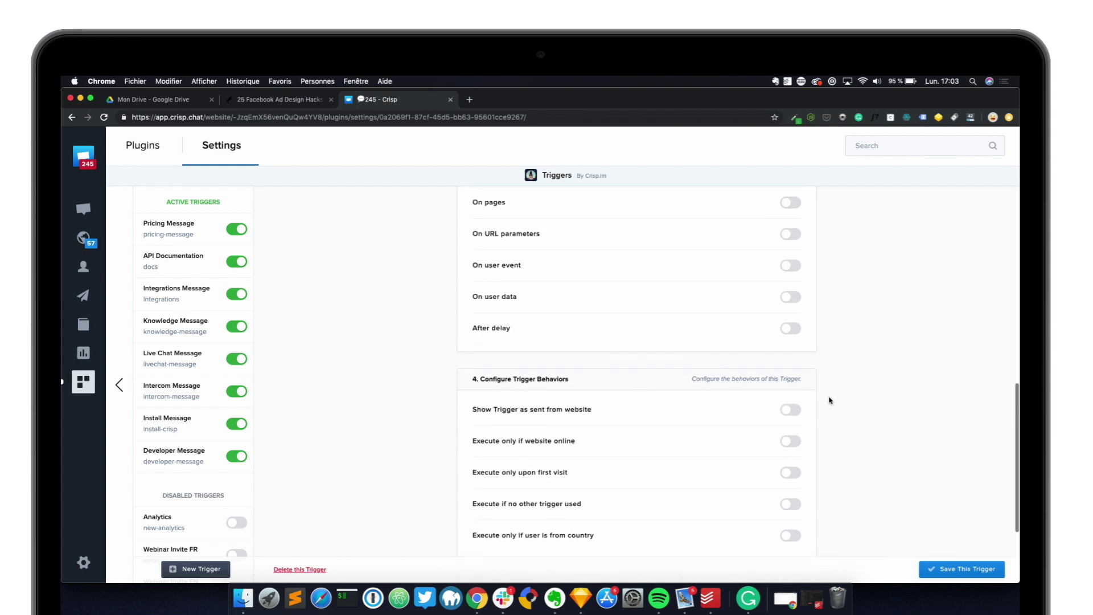
scroll(829, 400, up, 10)
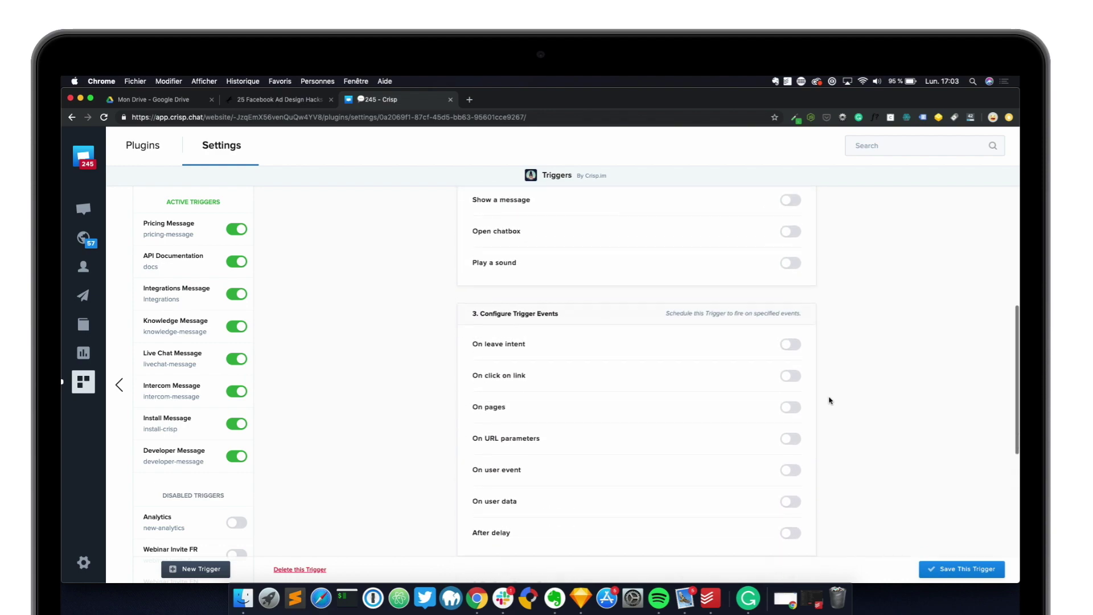